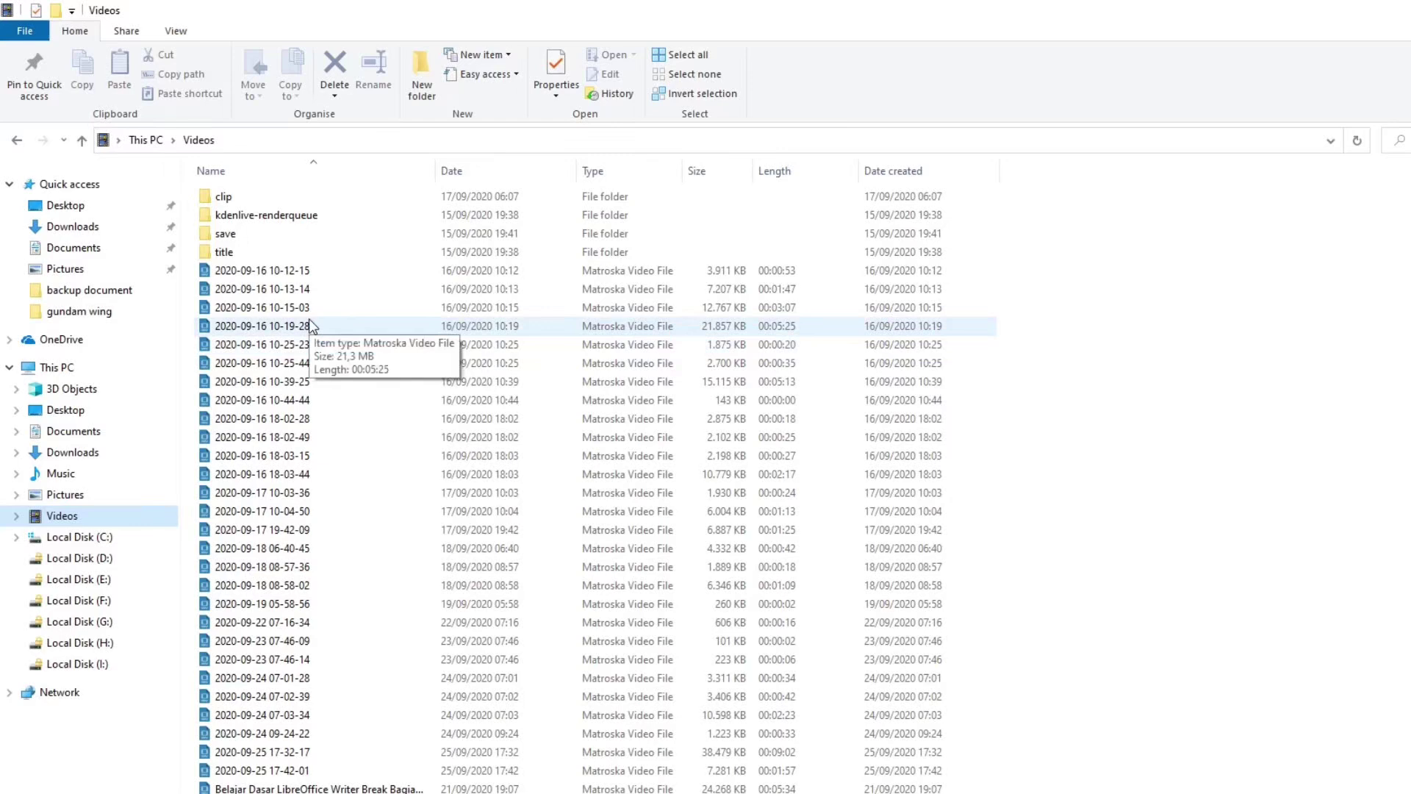
pyautogui.click(309, 326)
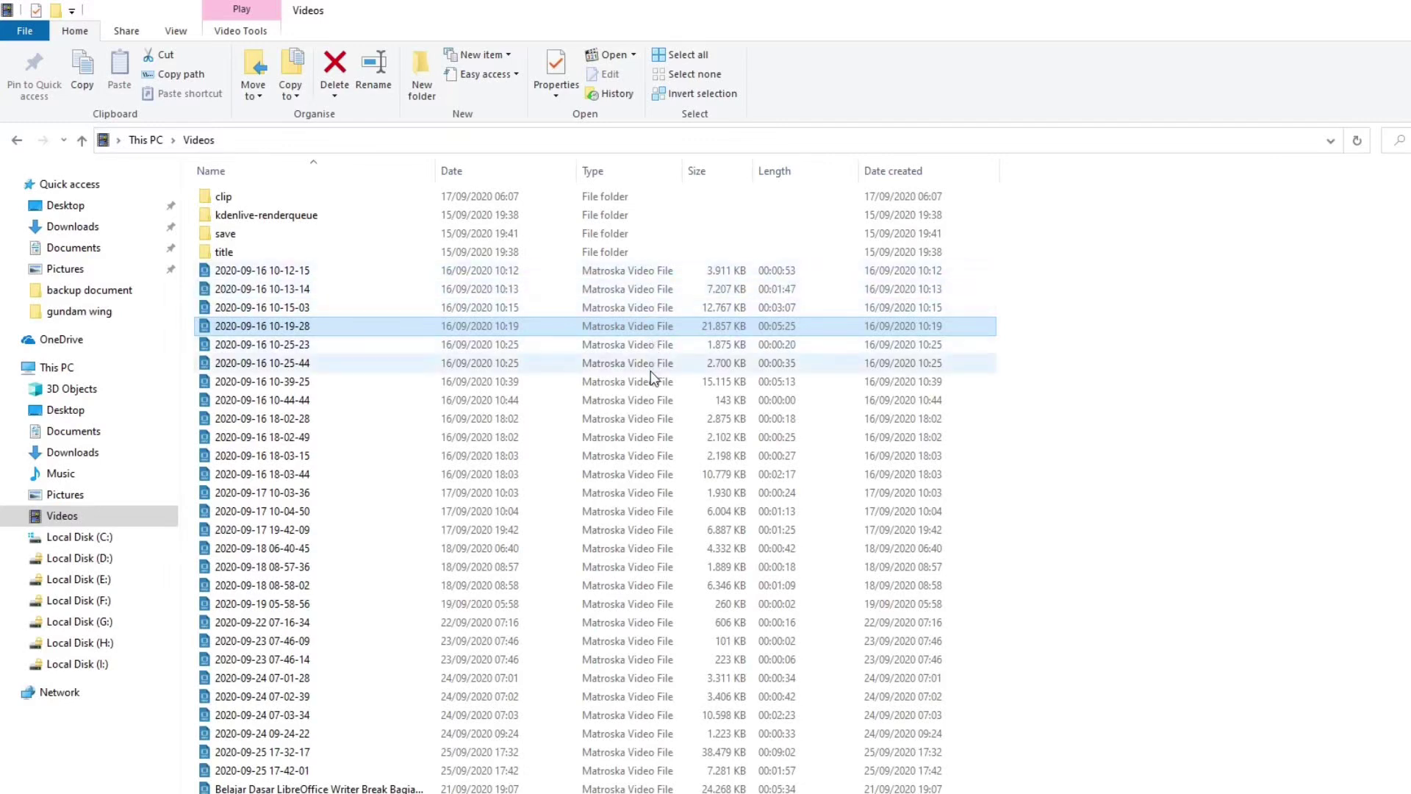
pyautogui.click(932, 440)
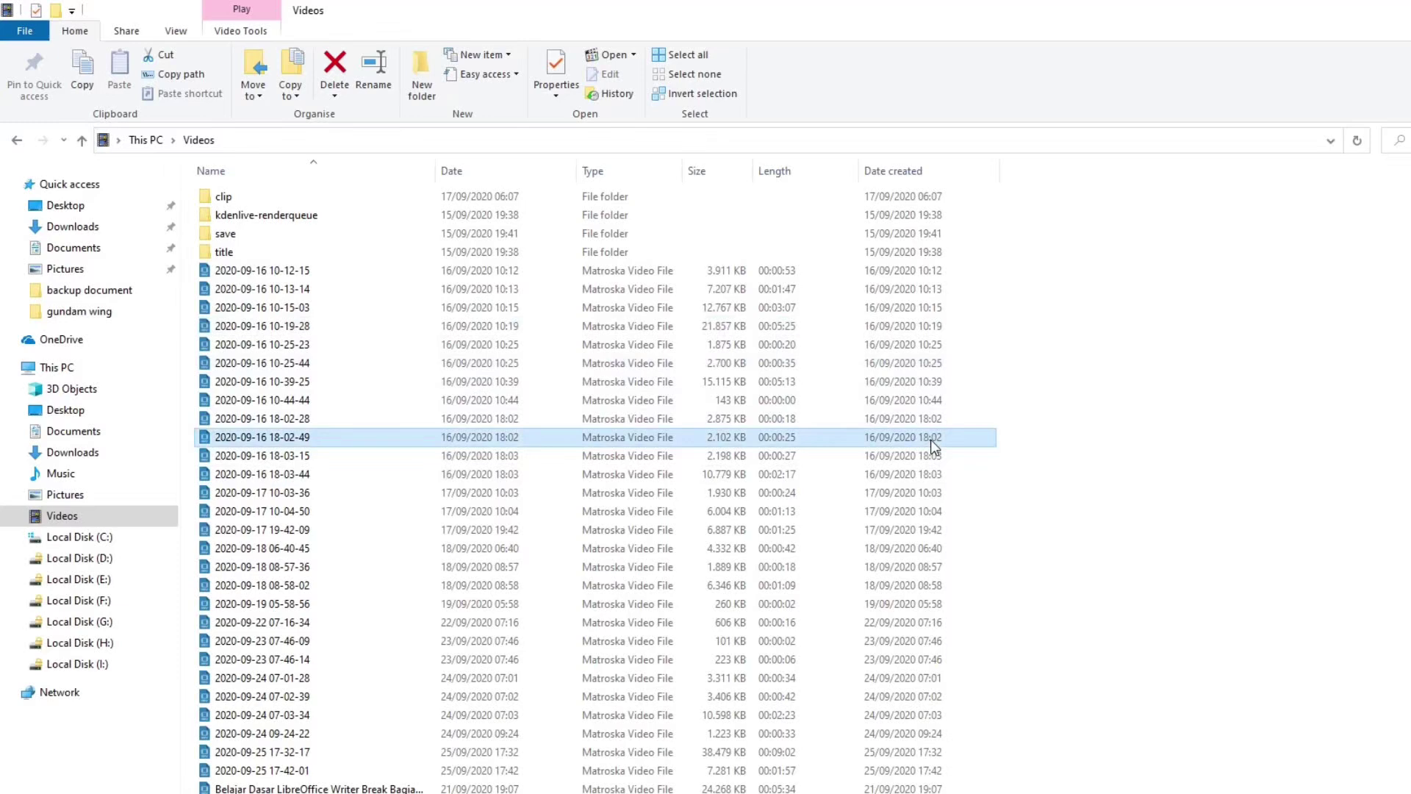
pyautogui.click(1018, 448)
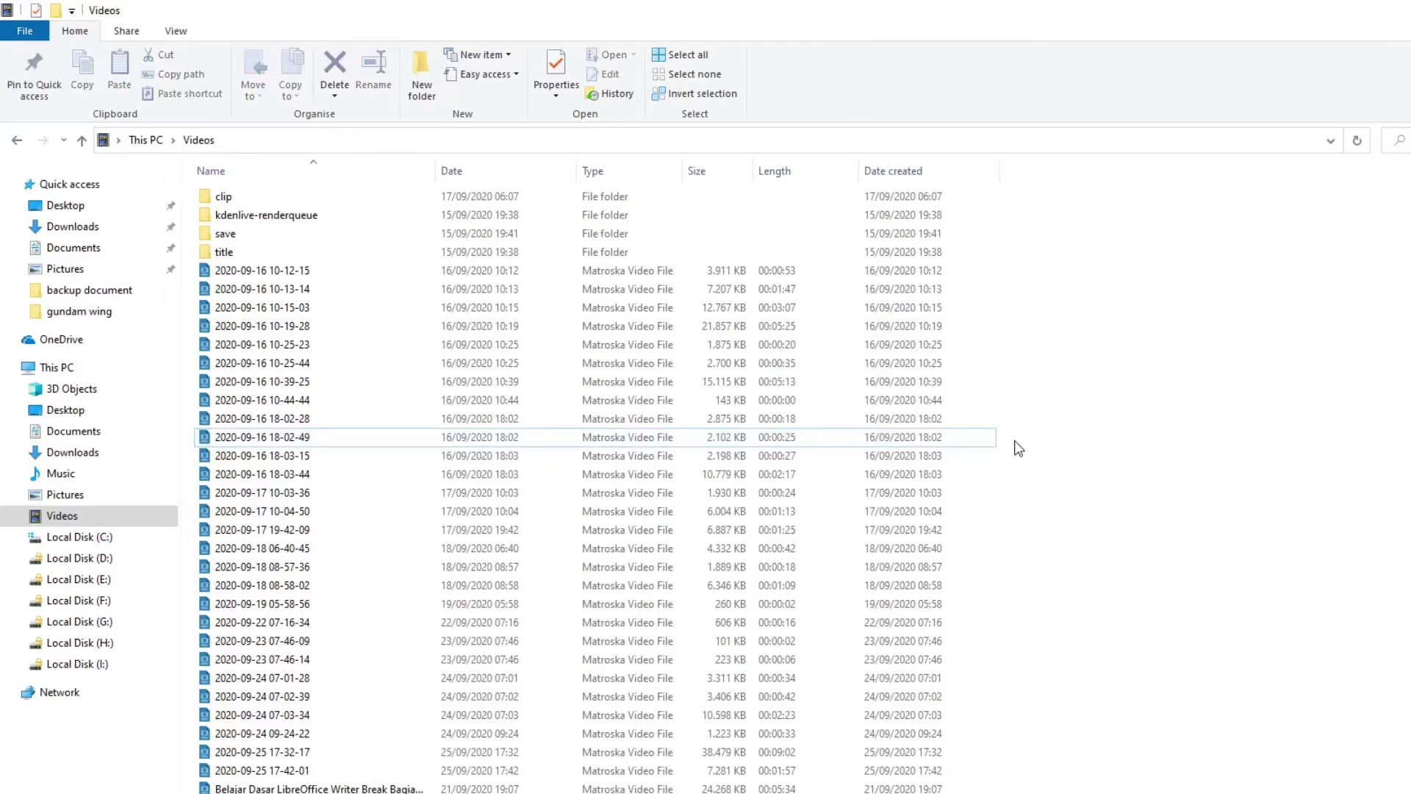
pyautogui.click(917, 494)
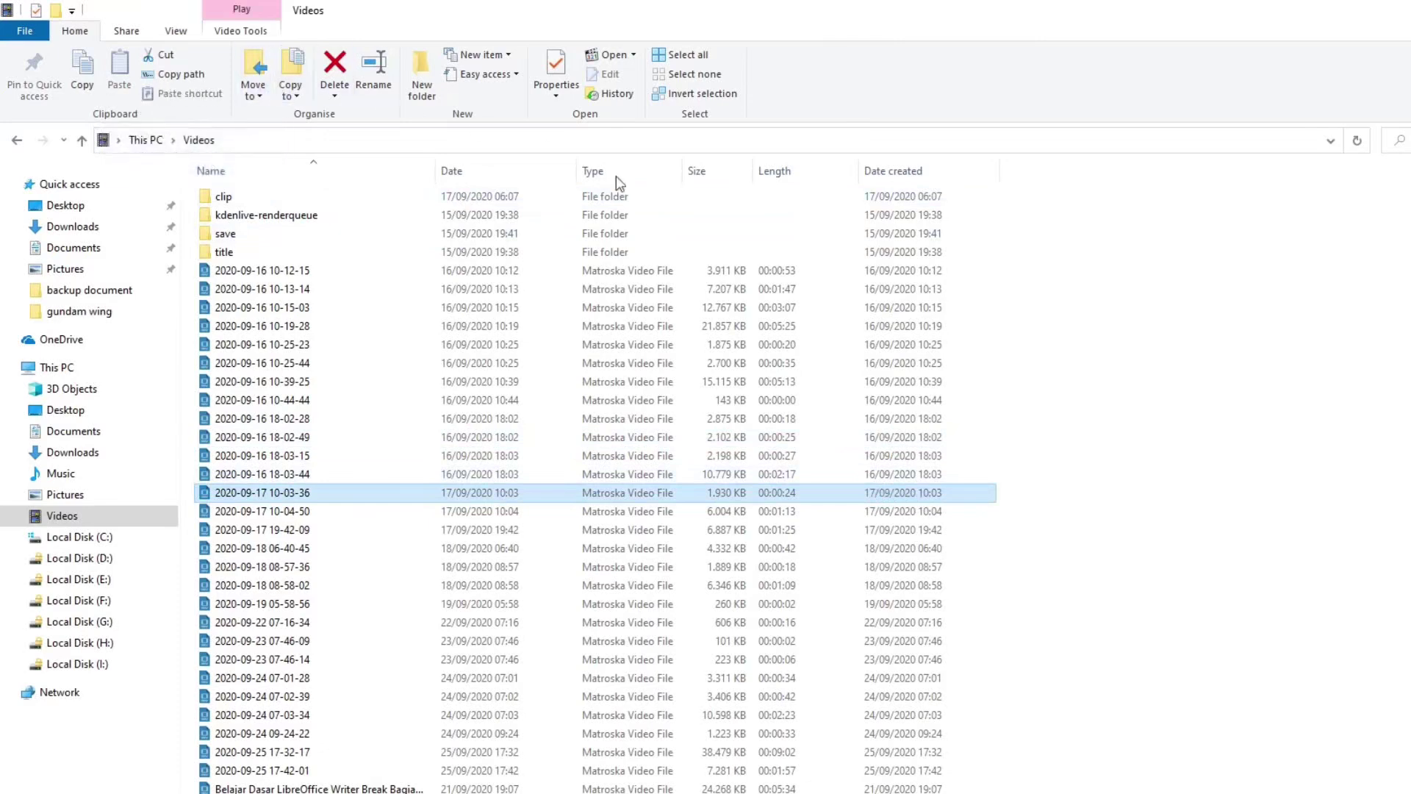
pyautogui.click(1095, 557)
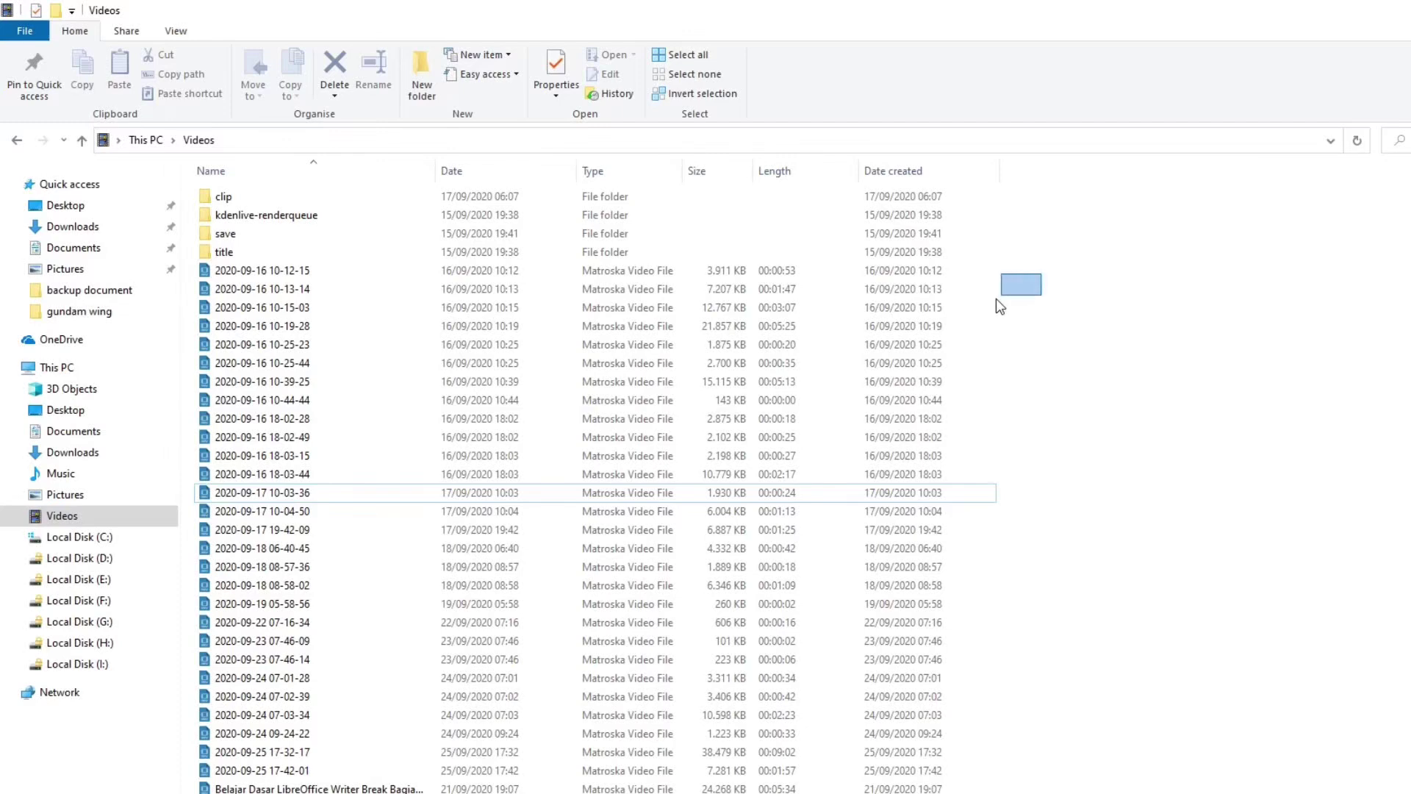
# Step: Sweep a selection box over the first three video files, extend it along the list's empty side and end with nothing selected
pyautogui.moveTo(996, 298); pyautogui.dragTo(955, 308)
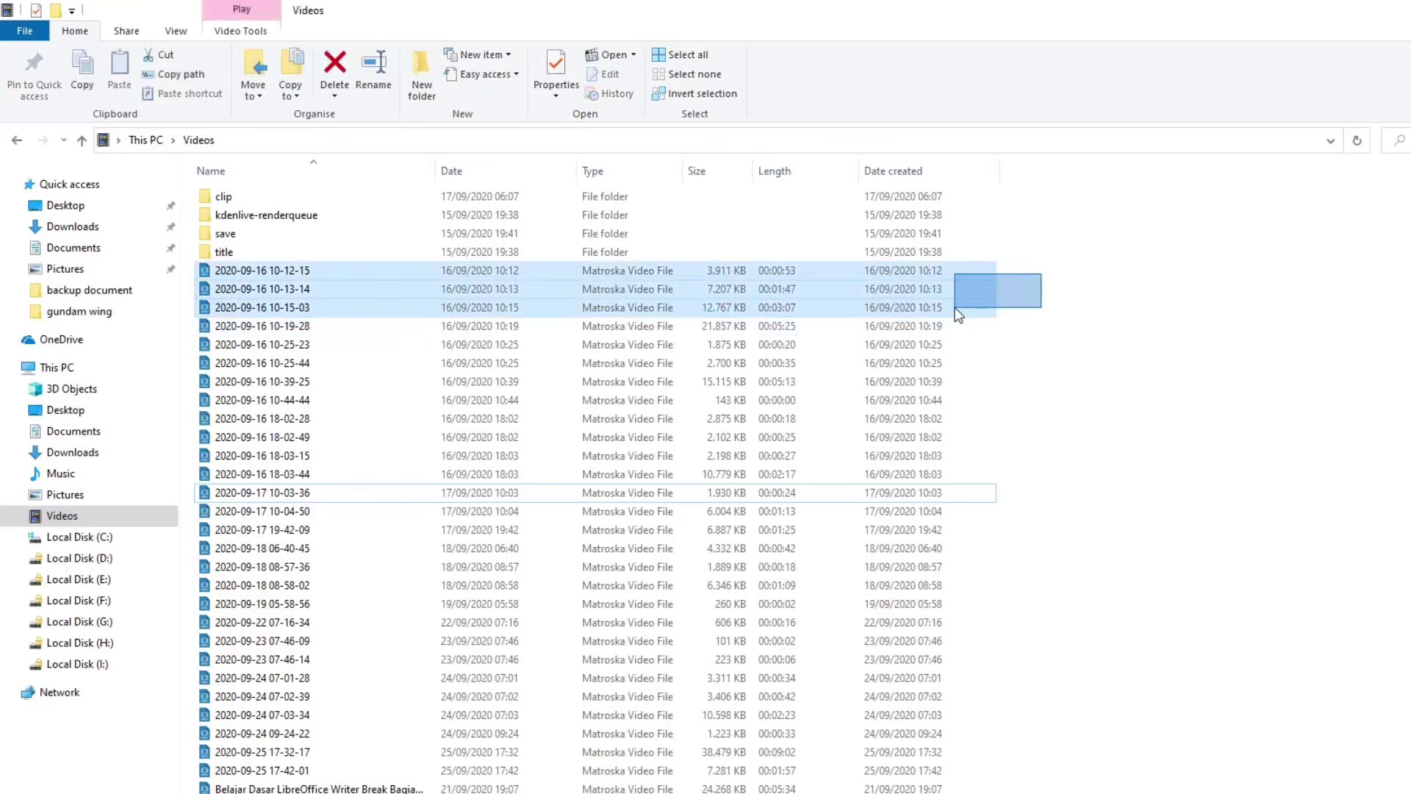
pyautogui.moveTo(958, 315); pyautogui.dragTo(1025, 659)
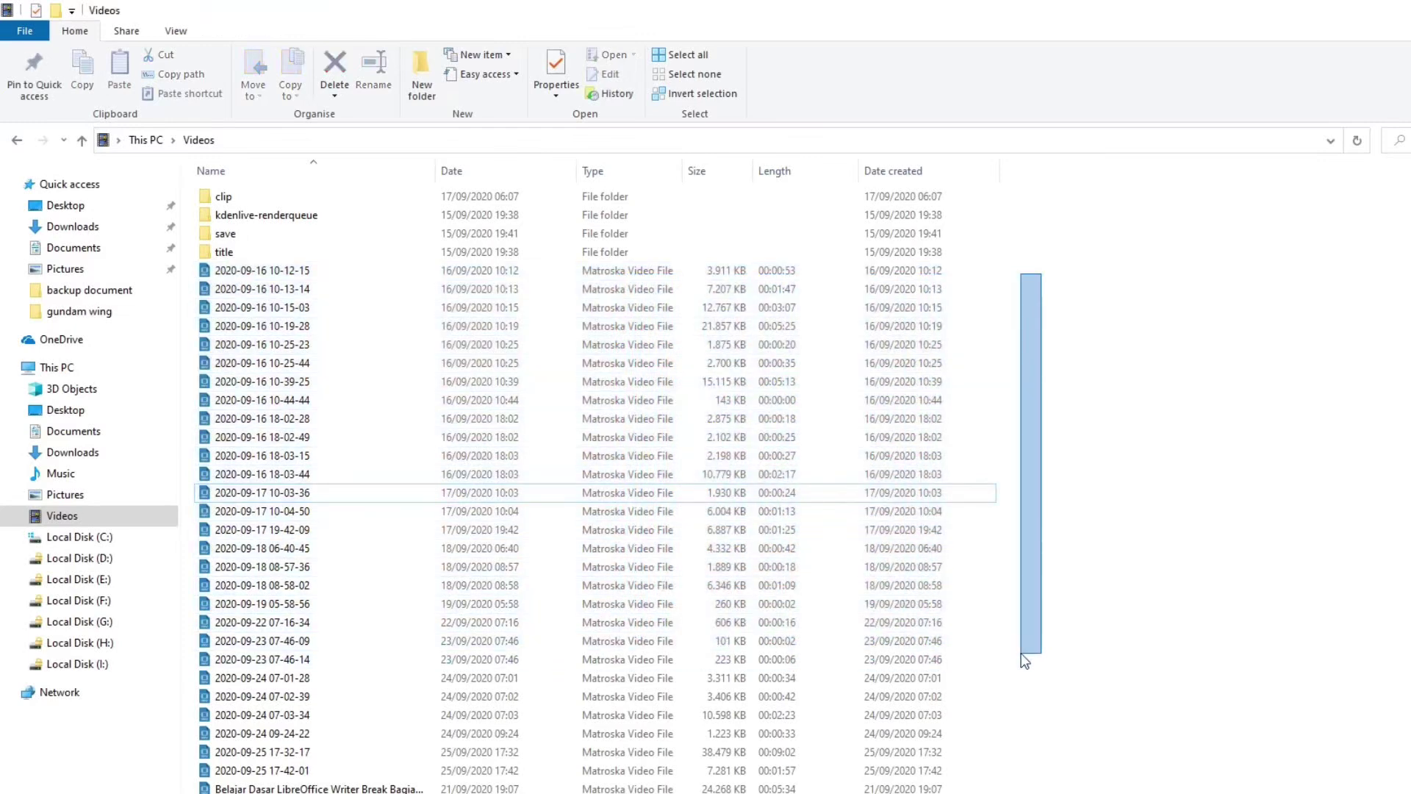
pyautogui.moveTo(1025, 660); pyautogui.dragTo(1009, 438)
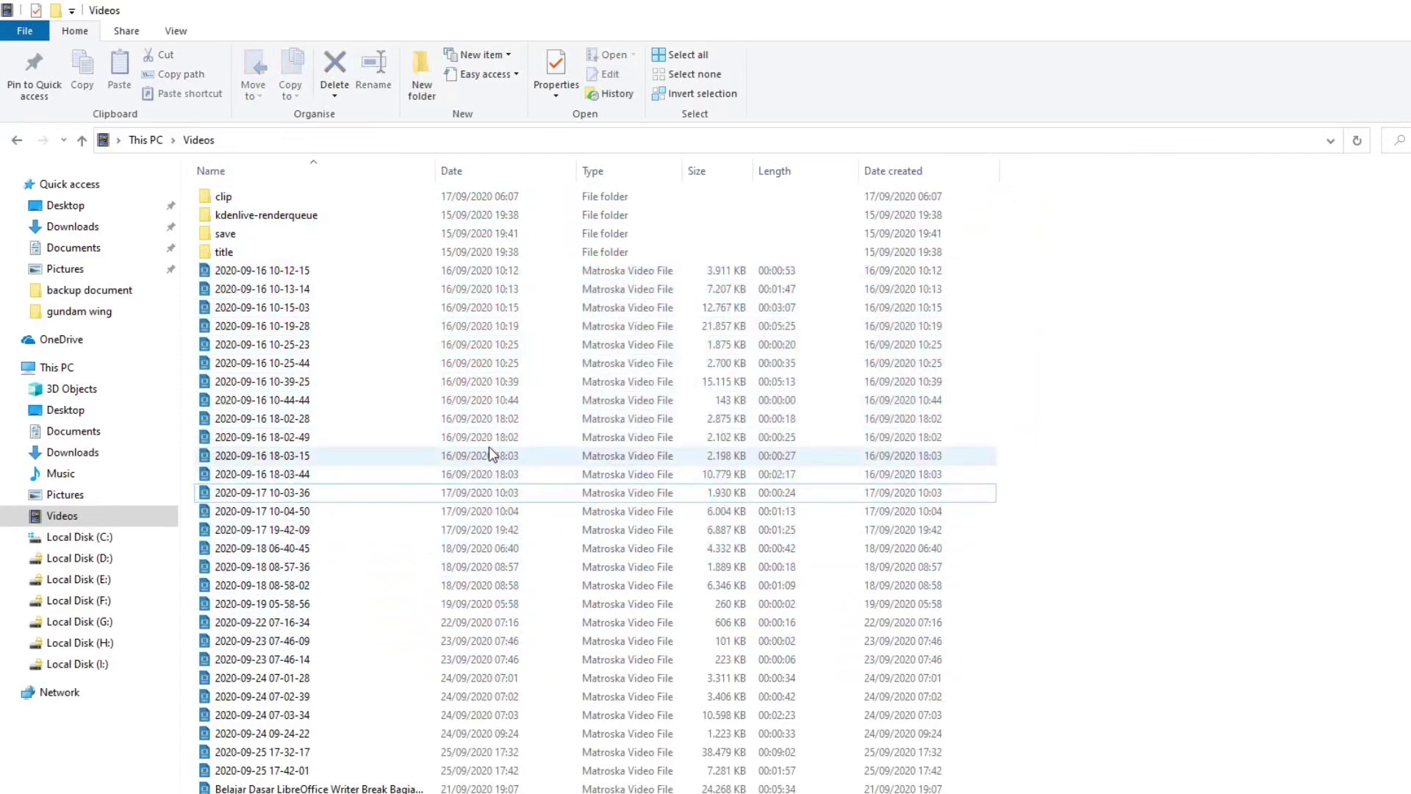
pyautogui.click(385, 455)
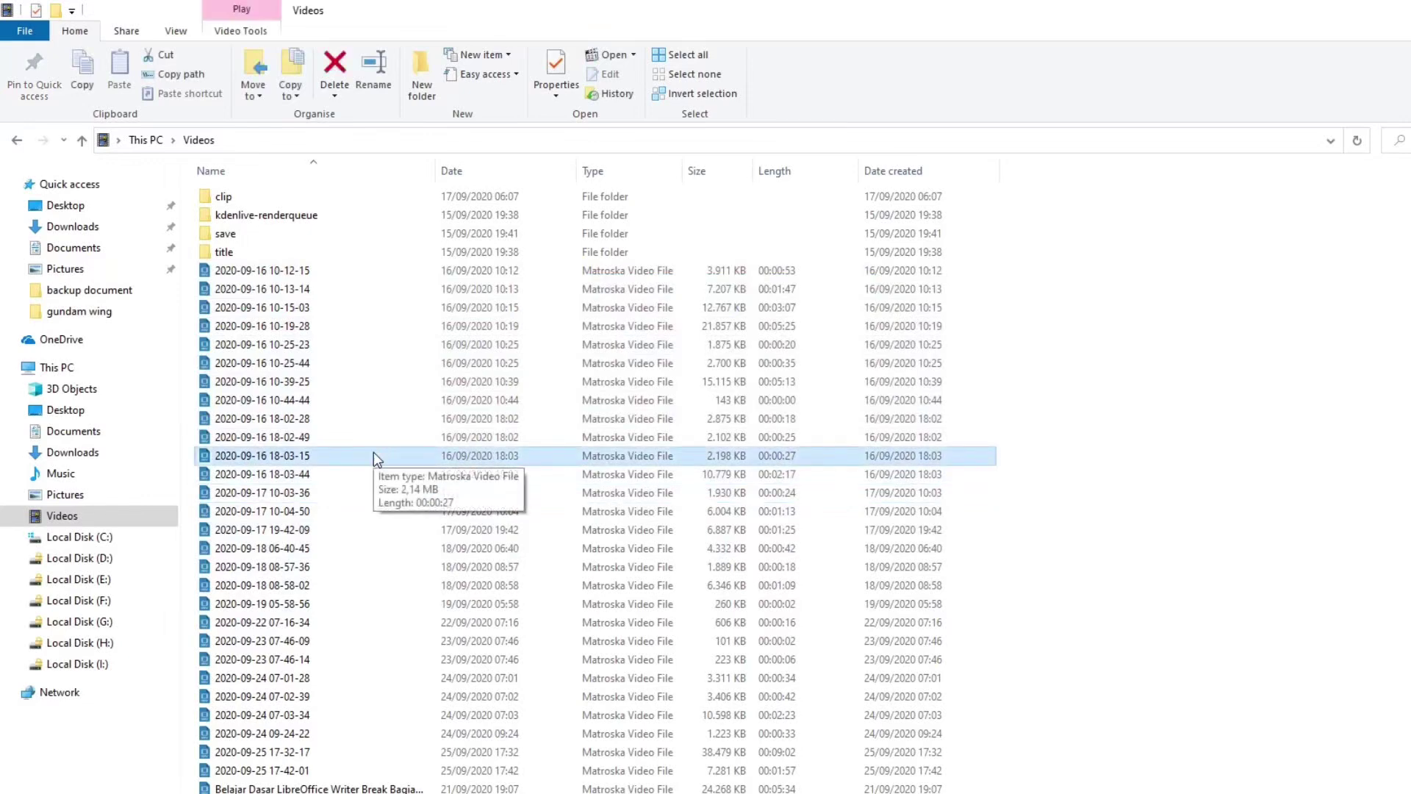
pyautogui.keyDown('shift'); pyautogui.click(356, 751); pyautogui.keyUp('shift')
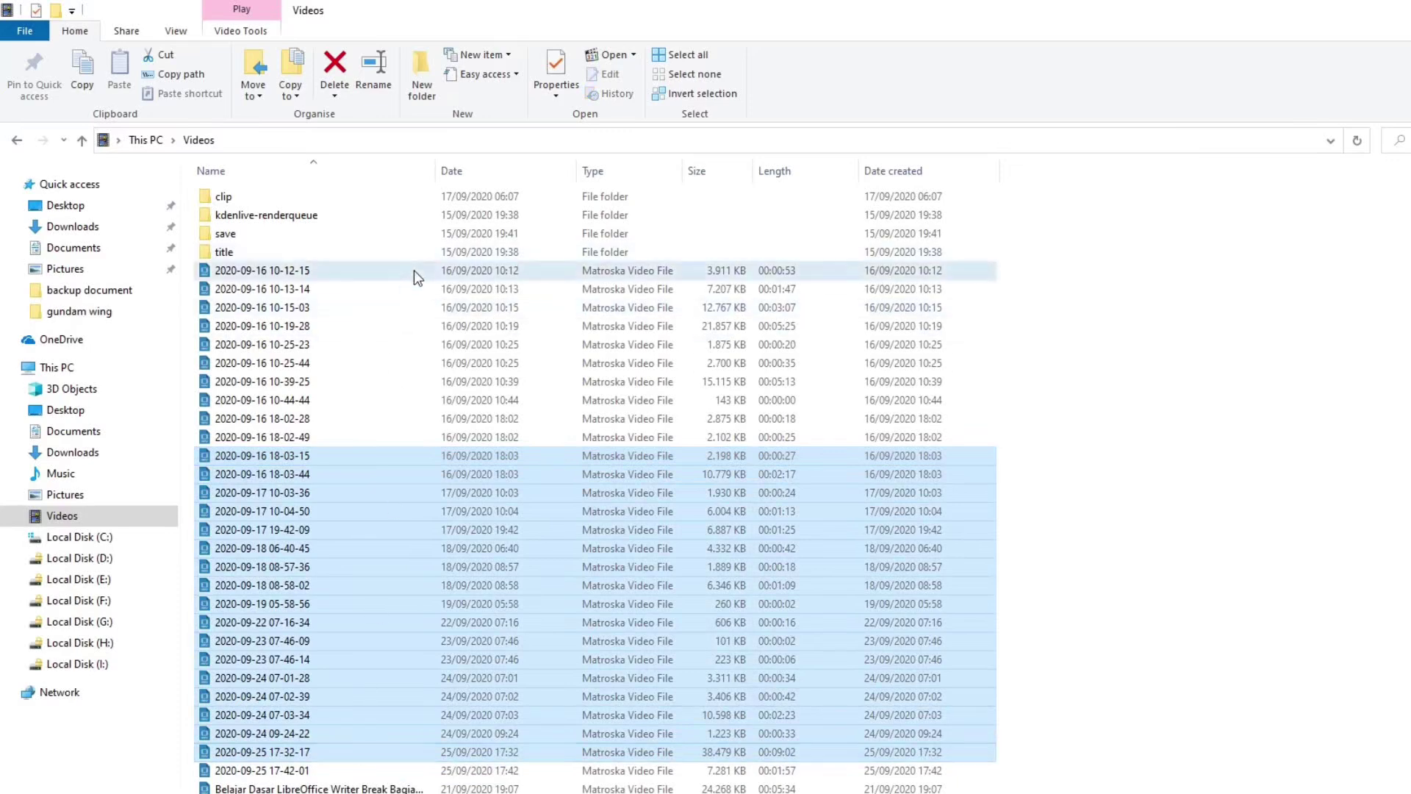
pyautogui.keyDown('shift'); pyautogui.click(413, 271); pyautogui.keyUp('shift')
pyautogui.keyDown('shift'); pyautogui.click(349, 715); pyautogui.keyUp('shift')
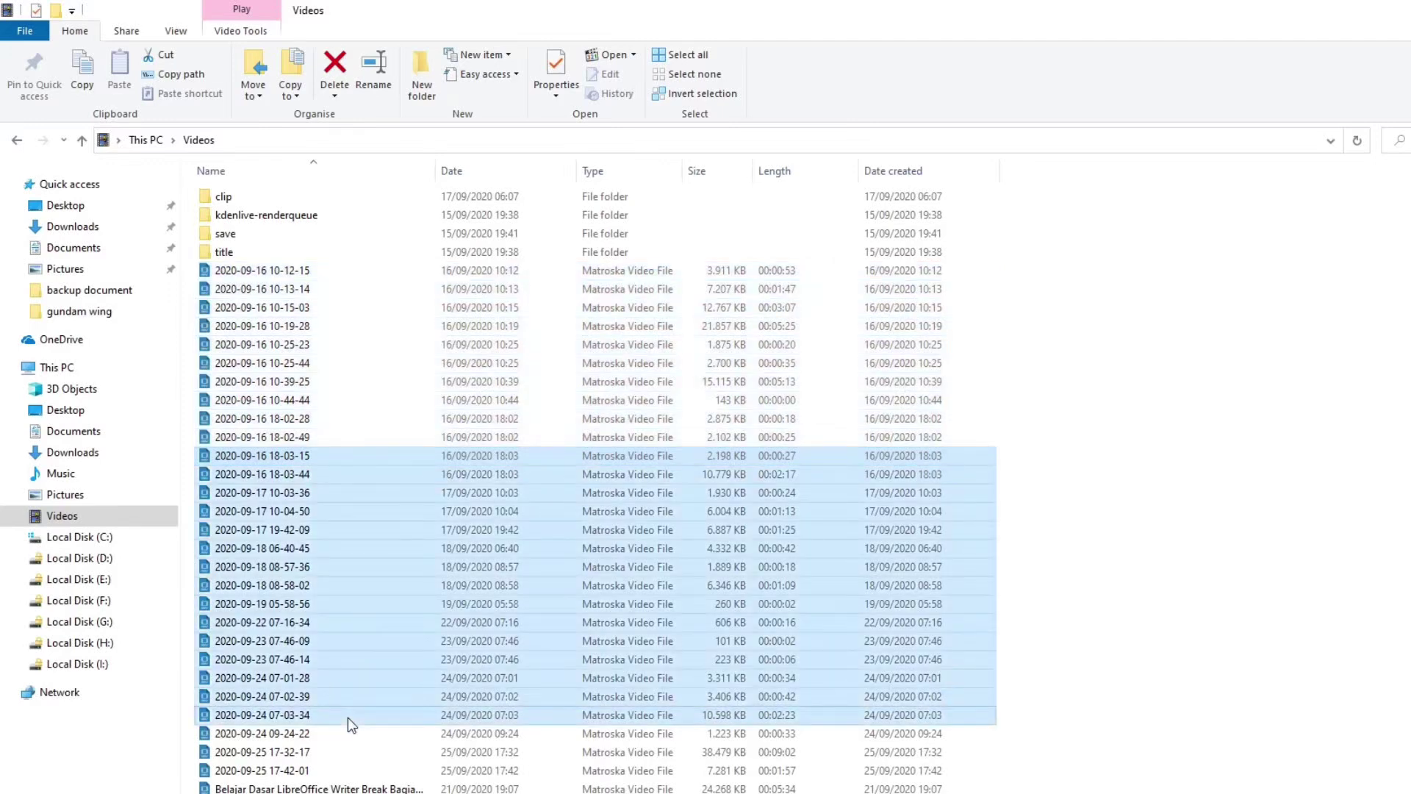
pyautogui.keyDown('shift'); pyautogui.click(468, 197); pyautogui.keyUp('shift')
pyautogui.keyDown('shift'); pyautogui.click(391, 584); pyautogui.keyUp('shift')
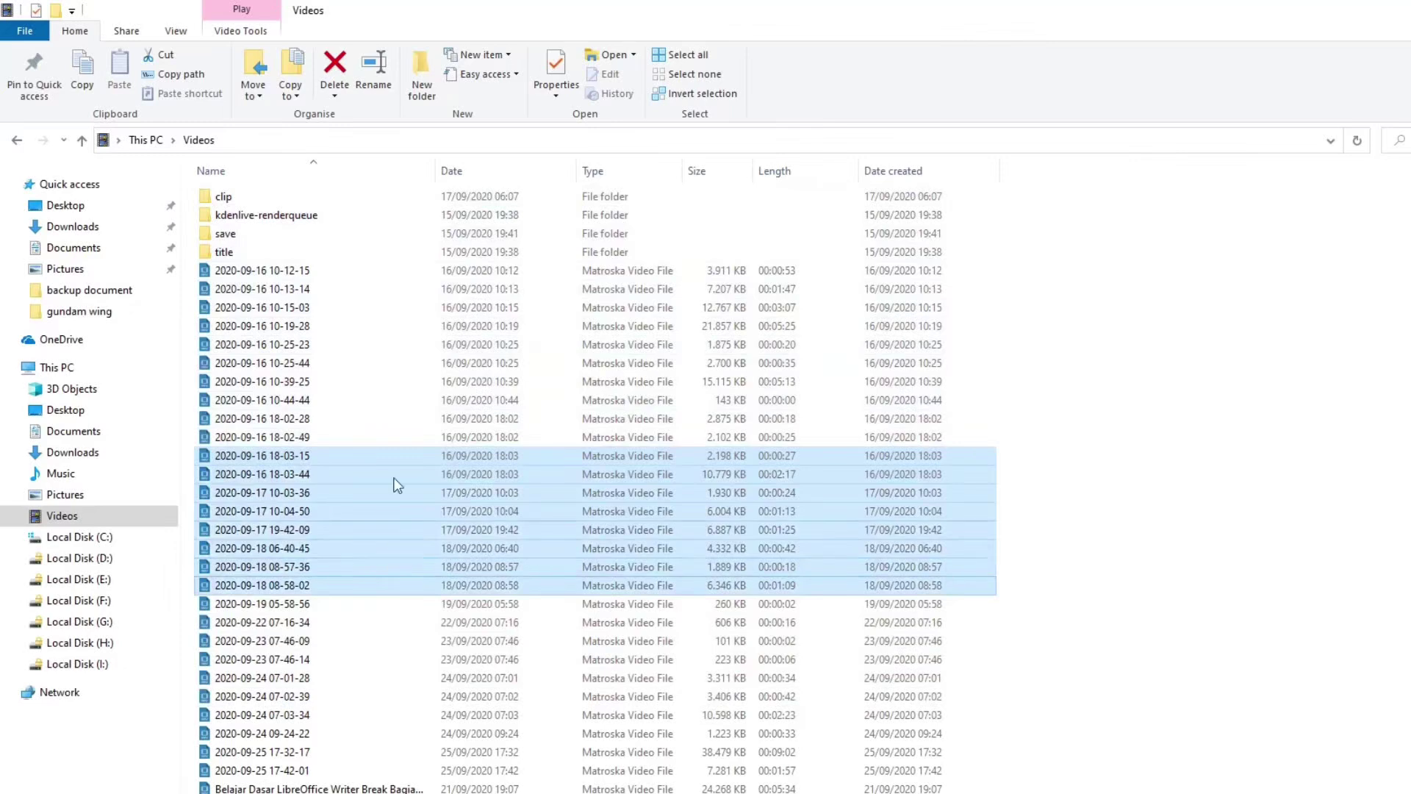
pyautogui.keyDown('shift'); pyautogui.click(431, 288); pyautogui.keyUp('shift')
pyautogui.keyDown('shift'); pyautogui.click(419, 601); pyautogui.keyUp('shift')
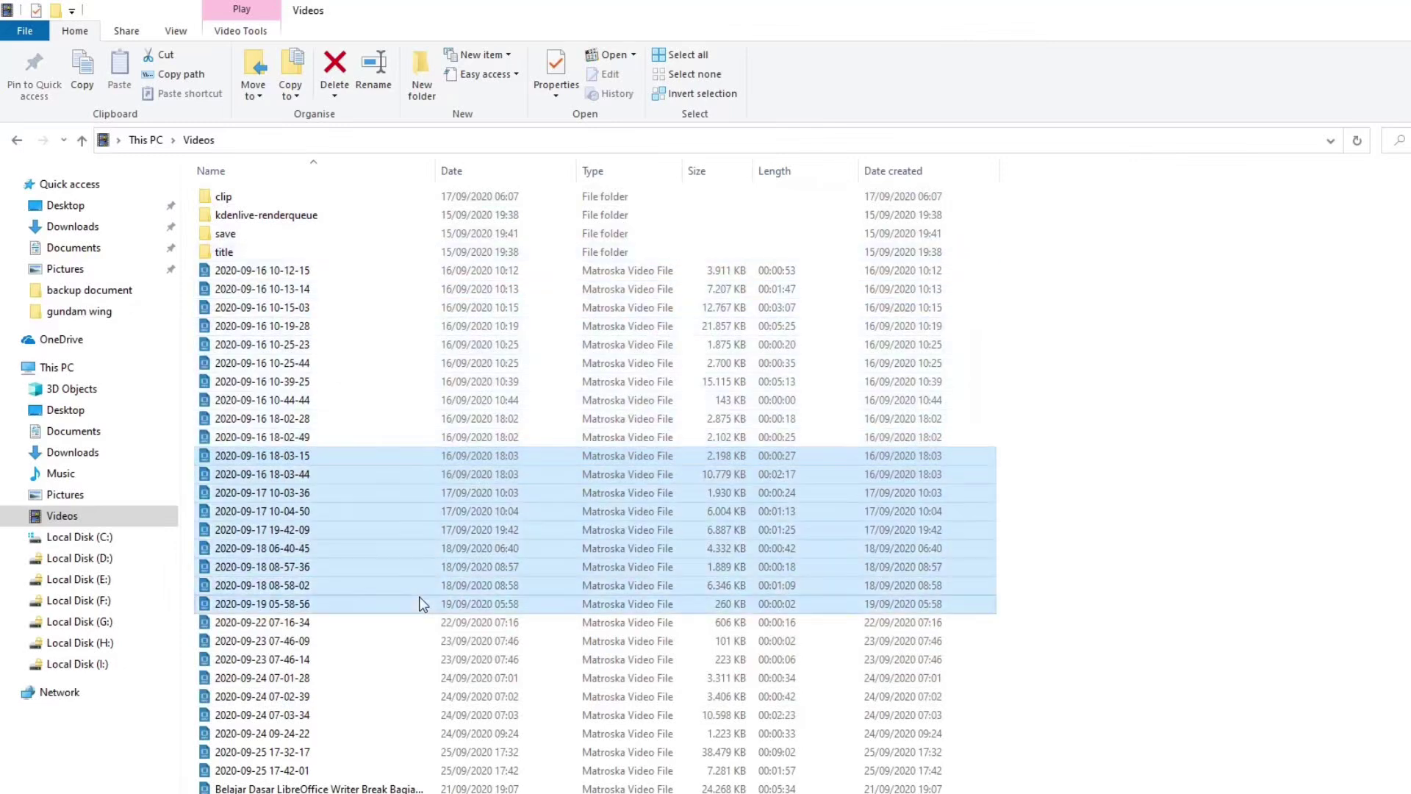
pyautogui.click(373, 254)
pyautogui.keyDown('shift'); pyautogui.click(389, 640); pyautogui.keyUp('shift')
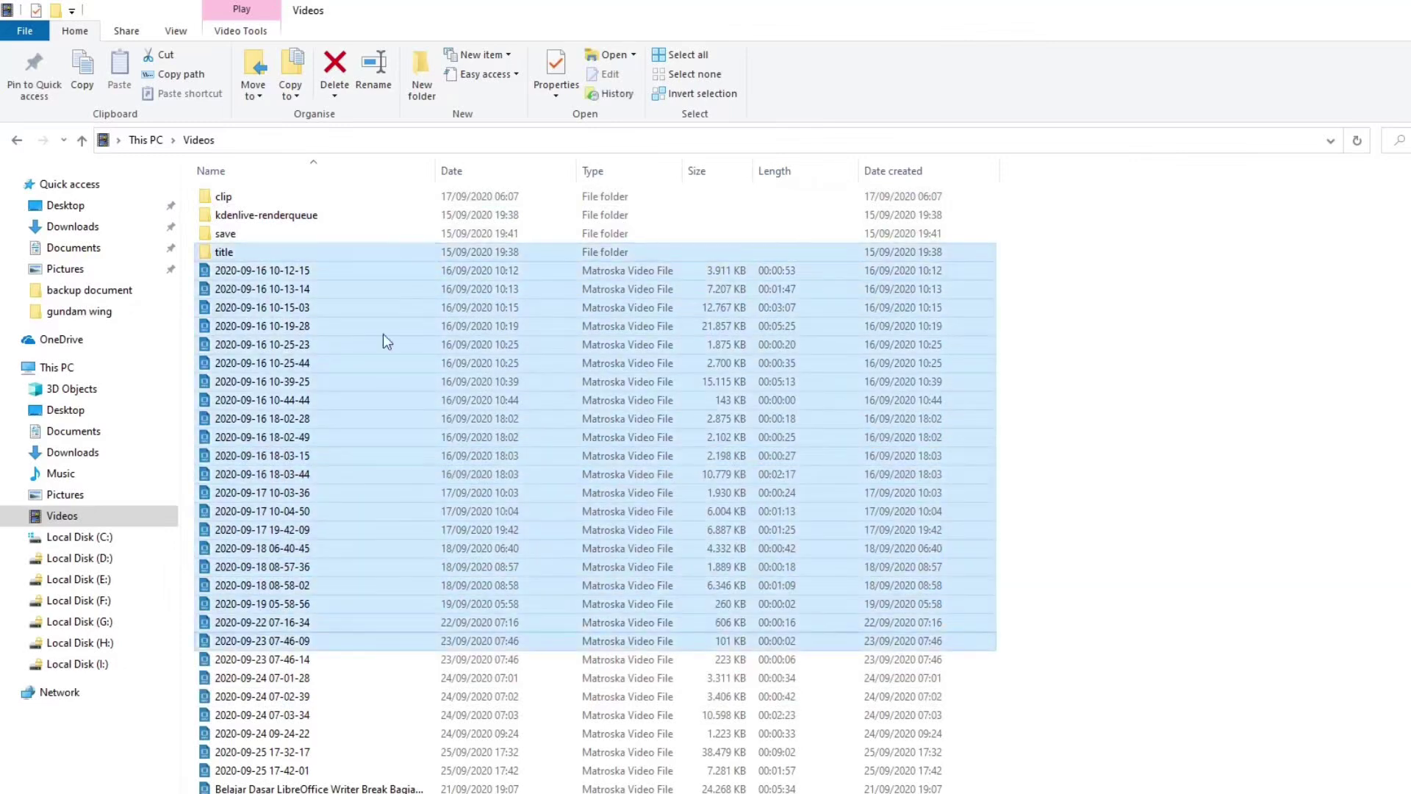
pyautogui.keyDown('shift'); pyautogui.click(394, 197); pyautogui.keyUp('shift')
pyautogui.keyDown('shift'); pyautogui.click(415, 621); pyautogui.keyUp('shift')
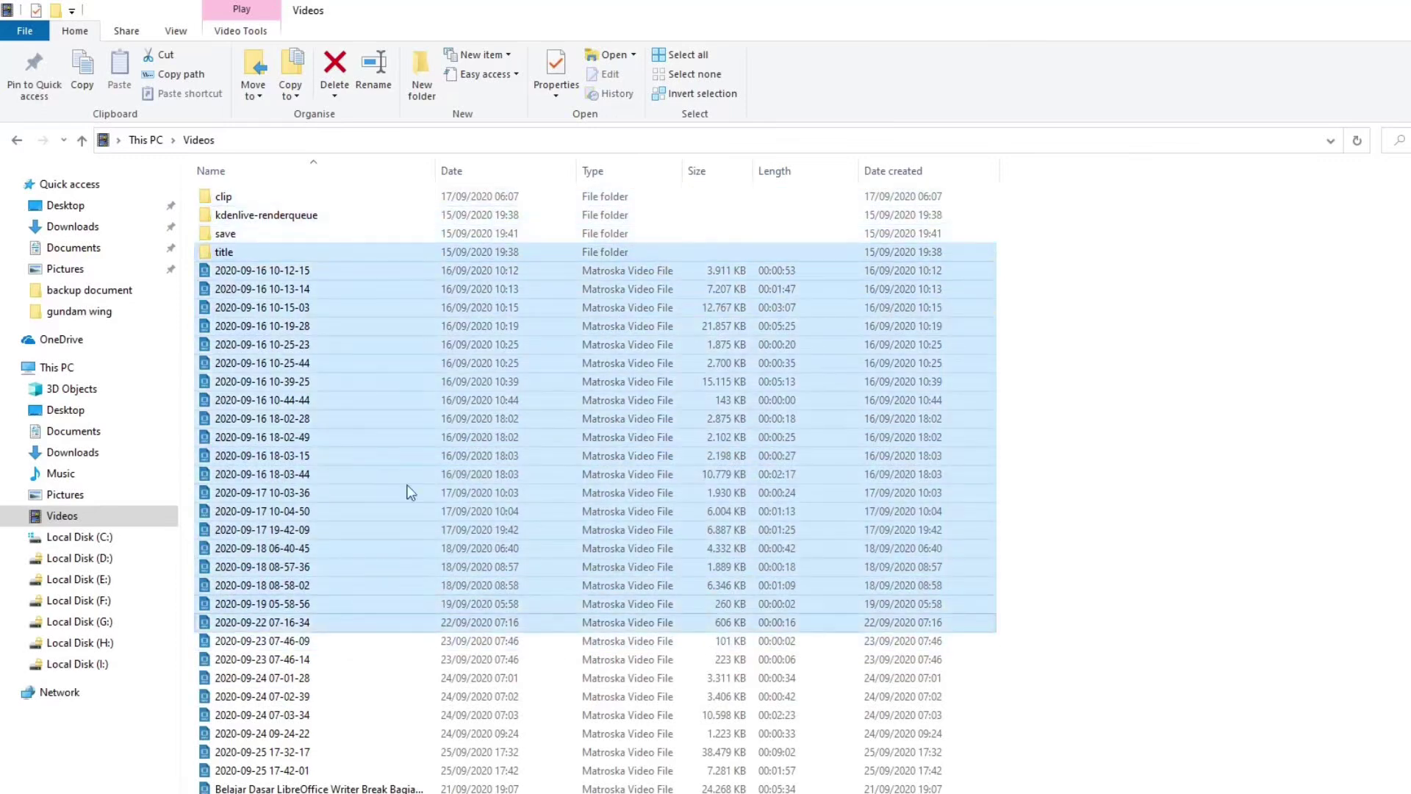
pyautogui.keyDown('shift'); pyautogui.click(406, 197); pyautogui.keyUp('shift')
pyautogui.keyDown('shift'); pyautogui.click(408, 640); pyautogui.keyUp('shift')
pyautogui.keyDown('shift'); pyautogui.click(408, 458); pyautogui.keyUp('shift')
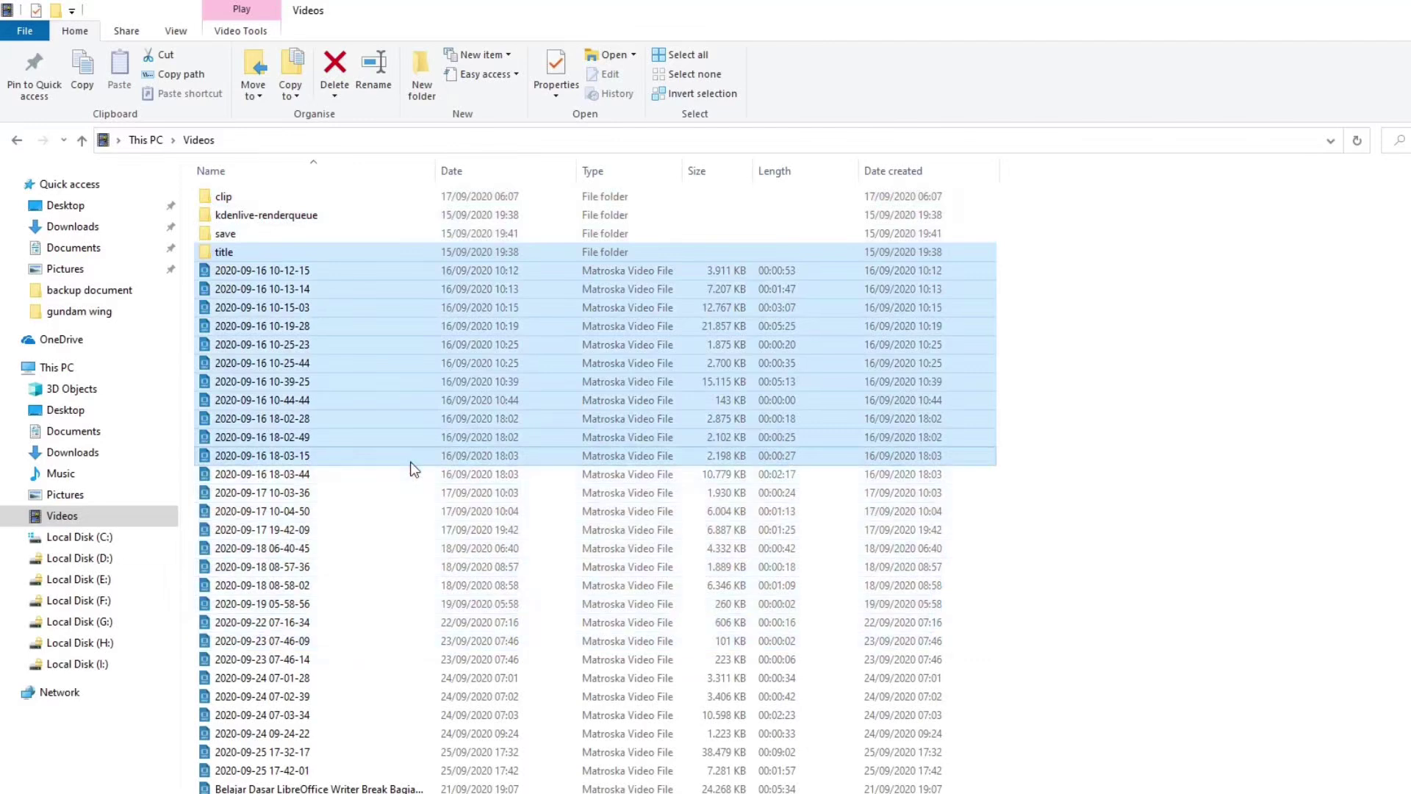
pyautogui.keyDown('shift'); pyautogui.click(409, 419); pyautogui.keyUp('shift')
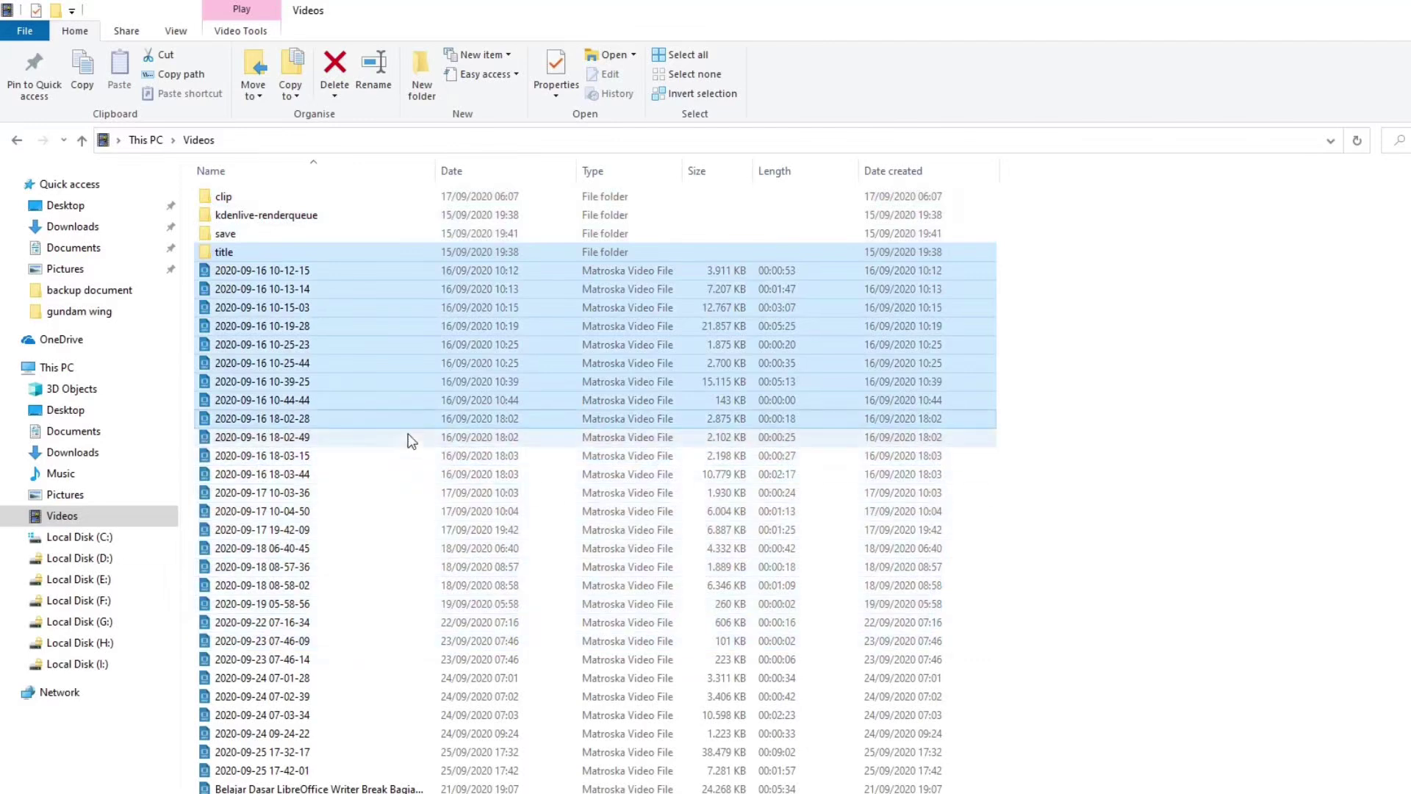
# Step: Show the Videos folder as small icons and vary the end of the range anchored at the title folder across different rows
pyautogui.click(179, 30)
pyautogui.click(263, 72)
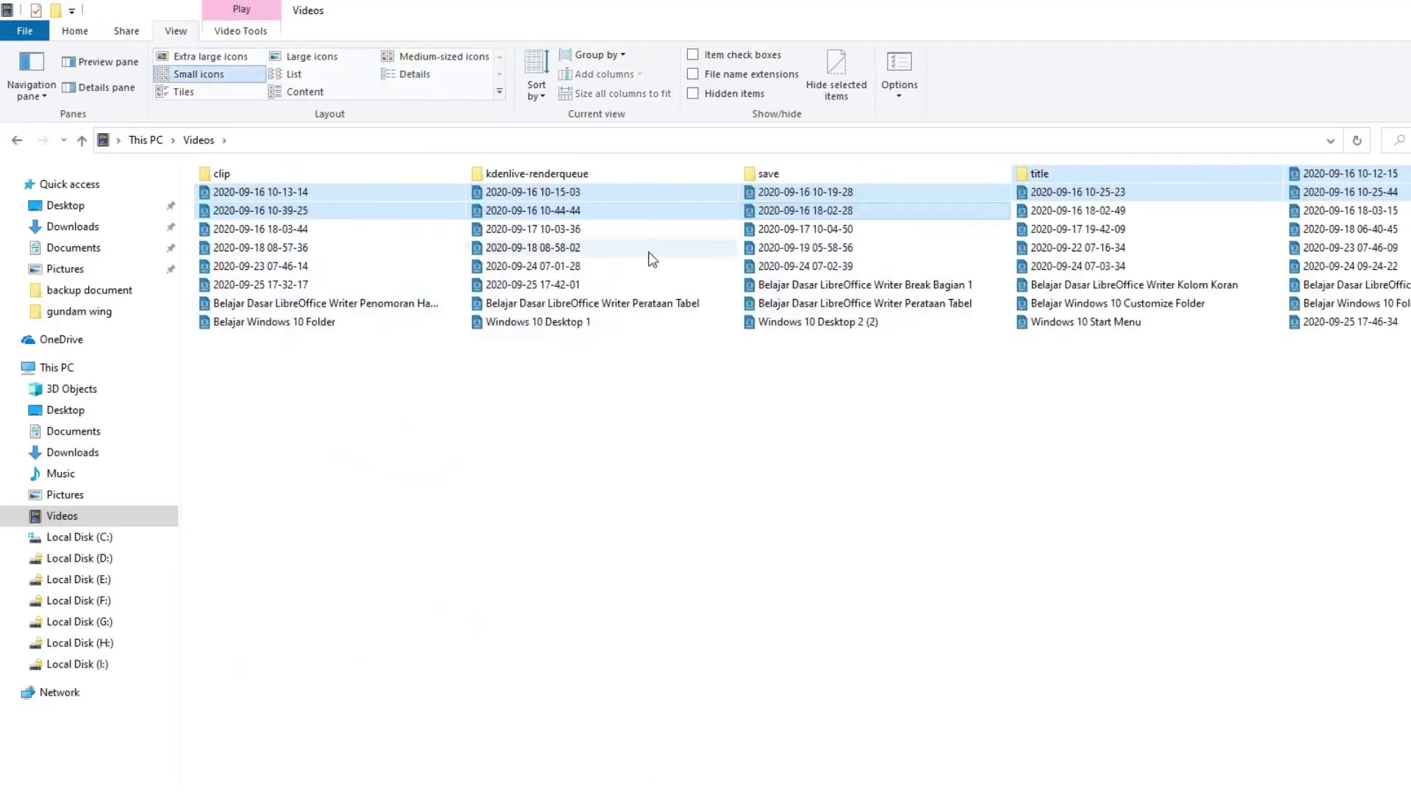
pyautogui.keyDown('shift'); pyautogui.click(1183, 266); pyautogui.keyUp('shift')
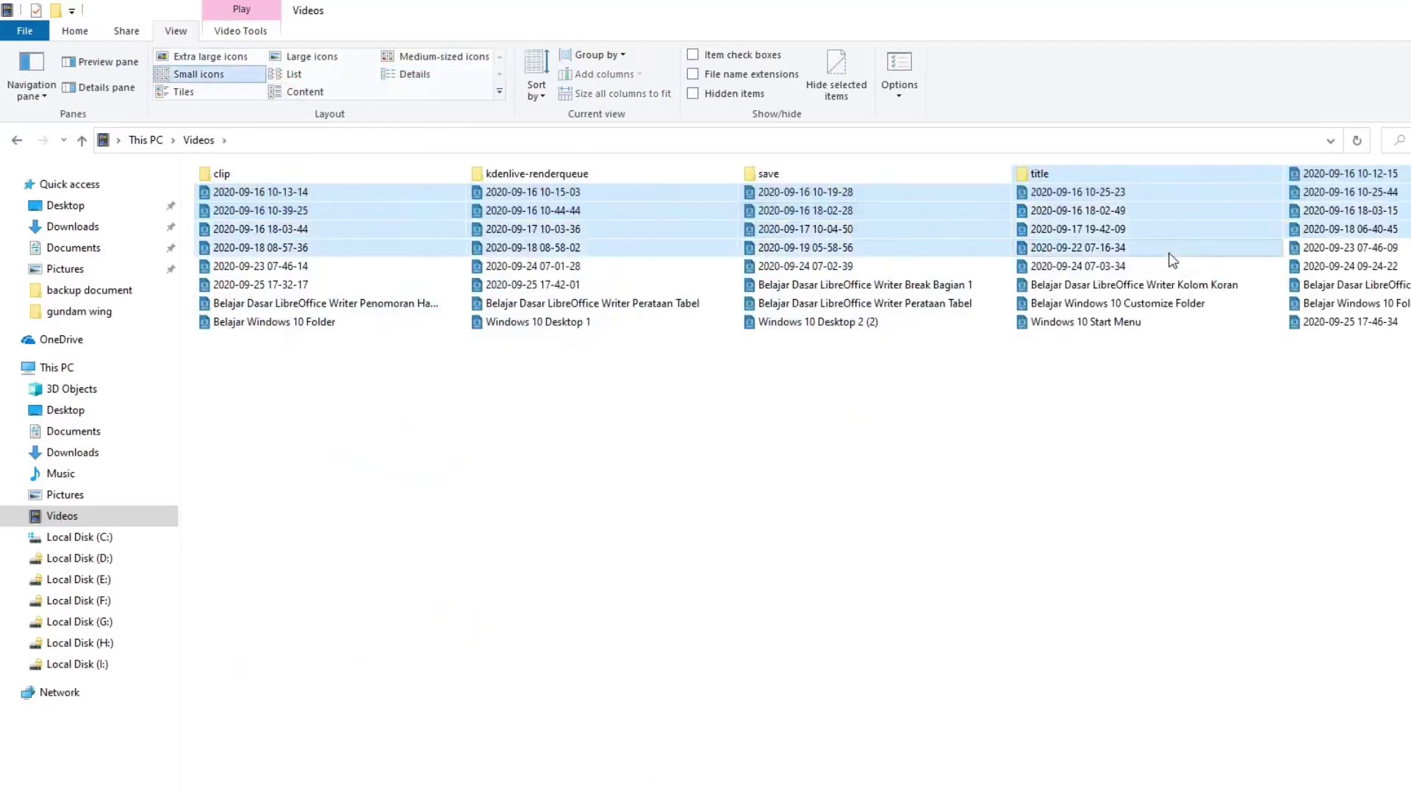
pyautogui.keyDown('shift'); pyautogui.click(530, 285); pyautogui.keyUp('shift')
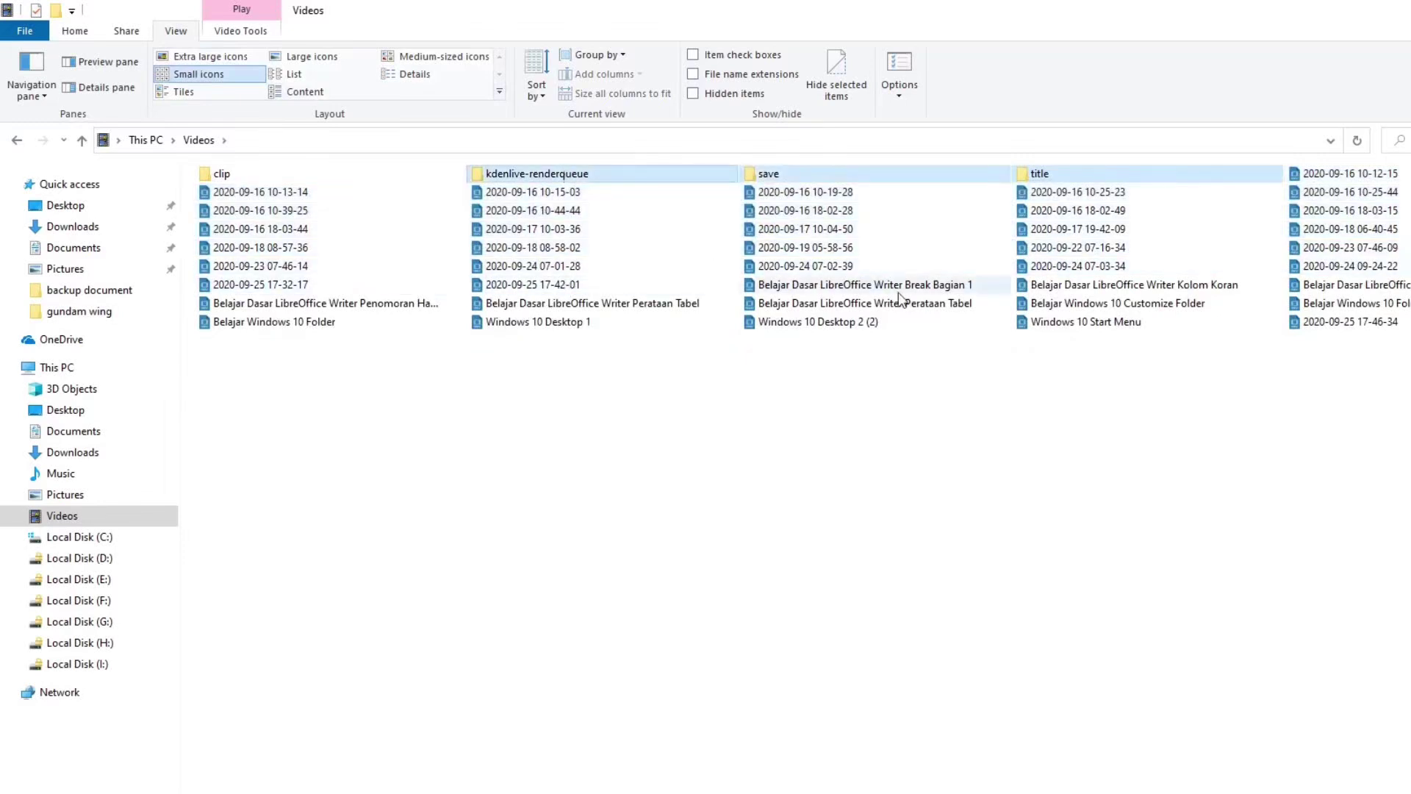
pyautogui.keyDown('shift'); pyautogui.click(582, 210); pyautogui.keyUp('shift')
pyautogui.keyDown('shift'); pyautogui.click(790, 248); pyautogui.keyUp('shift')
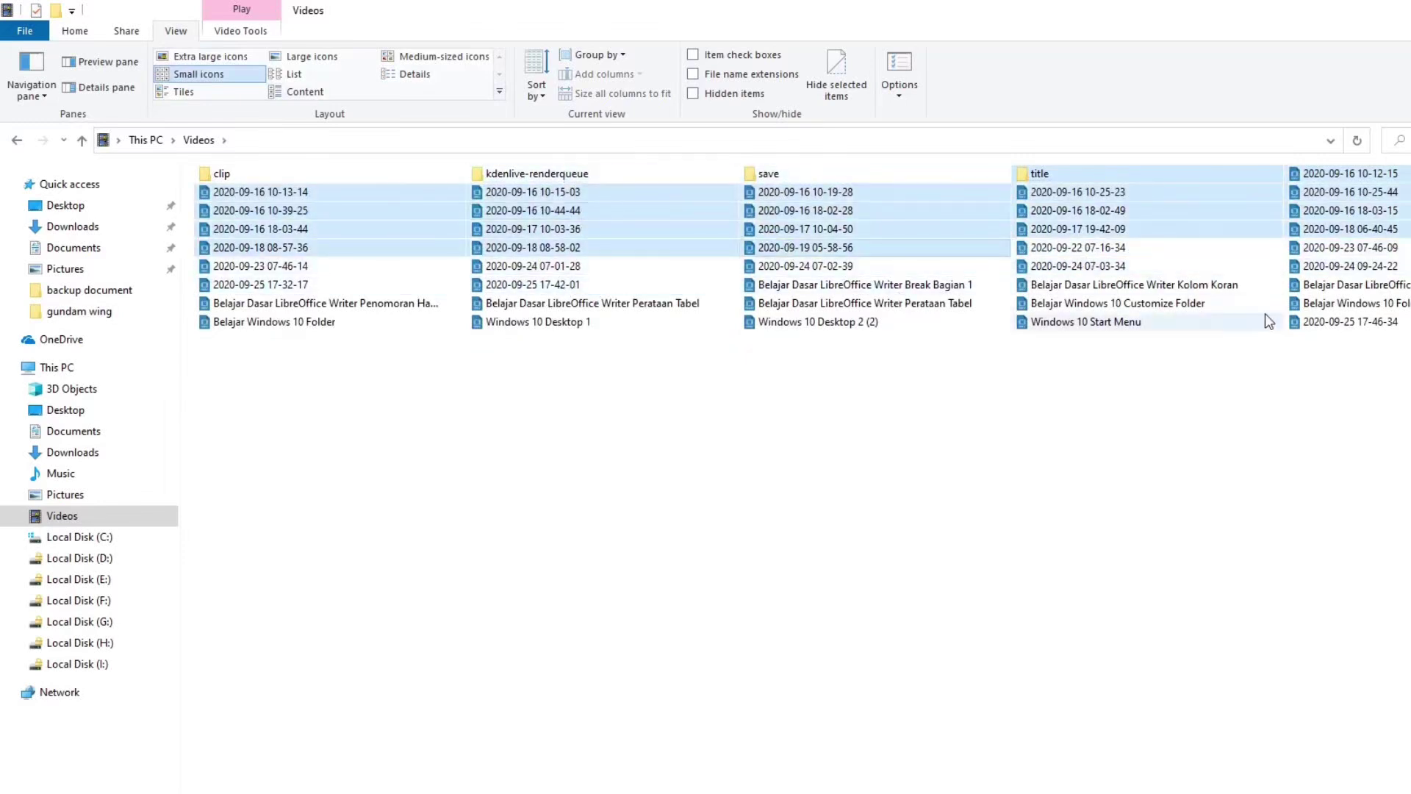
pyautogui.keyDown('shift'); pyautogui.click(1264, 314); pyautogui.keyUp('shift')
pyautogui.keyDown('shift'); pyautogui.click(523, 266); pyautogui.keyUp('shift')
pyautogui.keyDown('shift'); pyautogui.click(689, 193); pyautogui.keyUp('shift')
pyautogui.keyDown('shift'); pyautogui.click(806, 211); pyautogui.keyUp('shift')
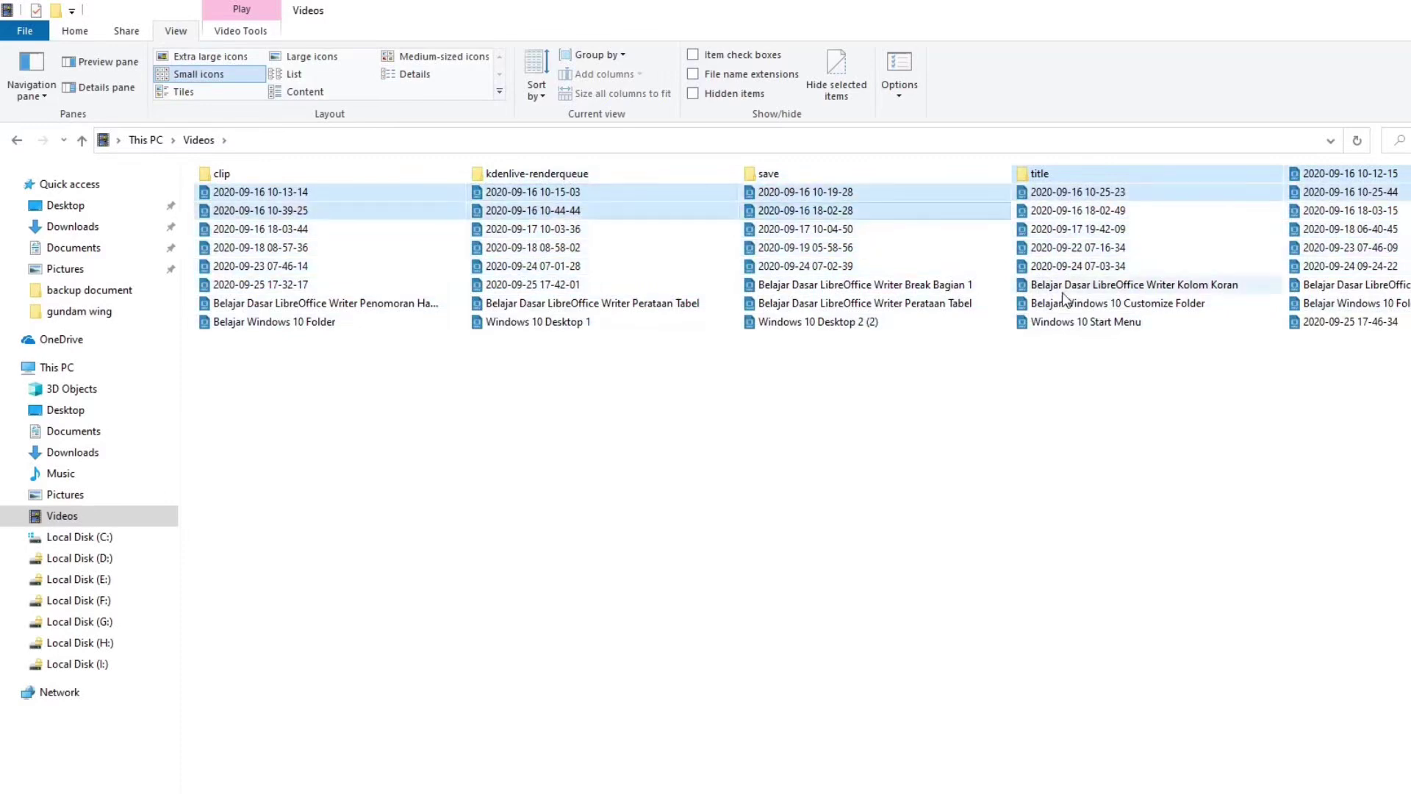
pyautogui.keyDown('shift'); pyautogui.click(1070, 295); pyautogui.keyUp('shift')
pyautogui.click(401, 75)
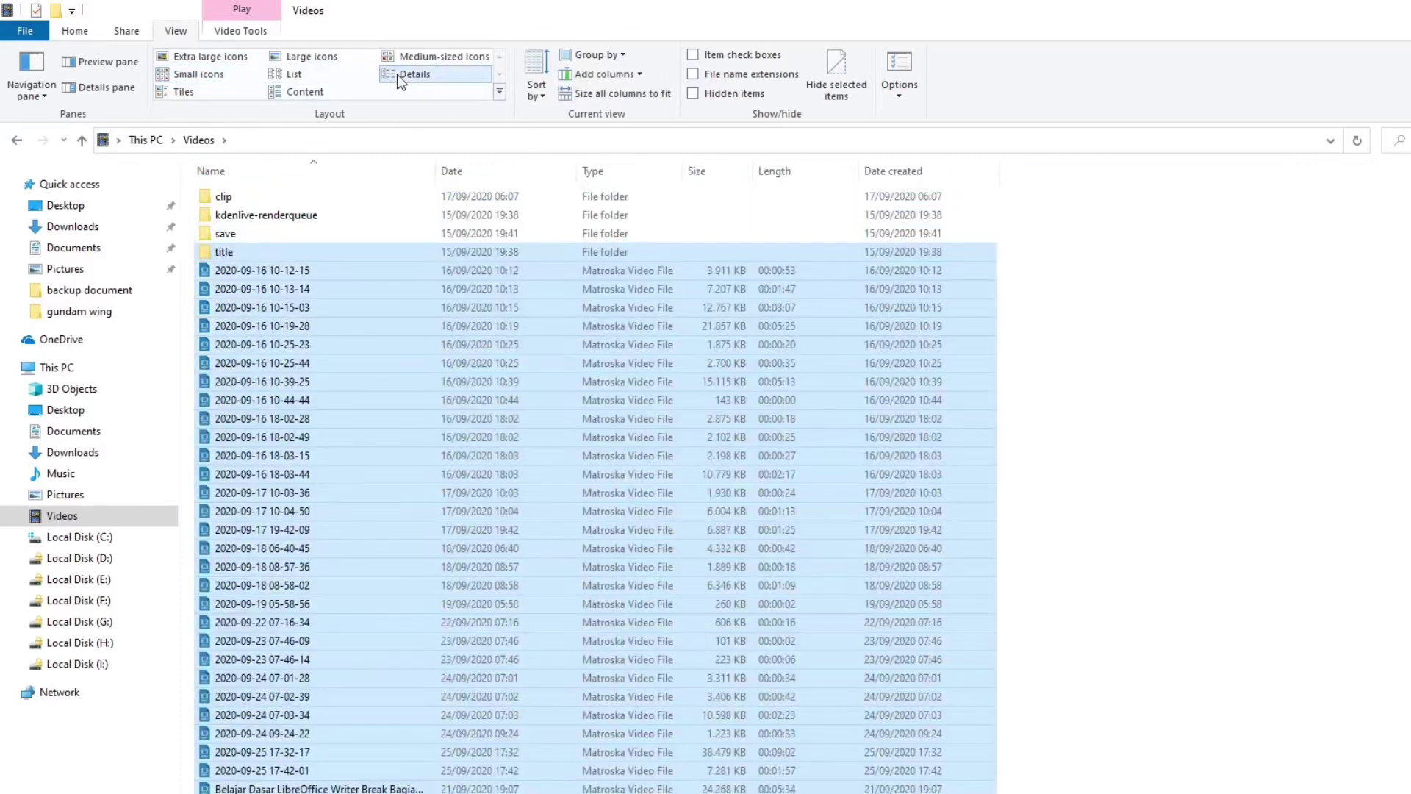
pyautogui.click(1129, 471)
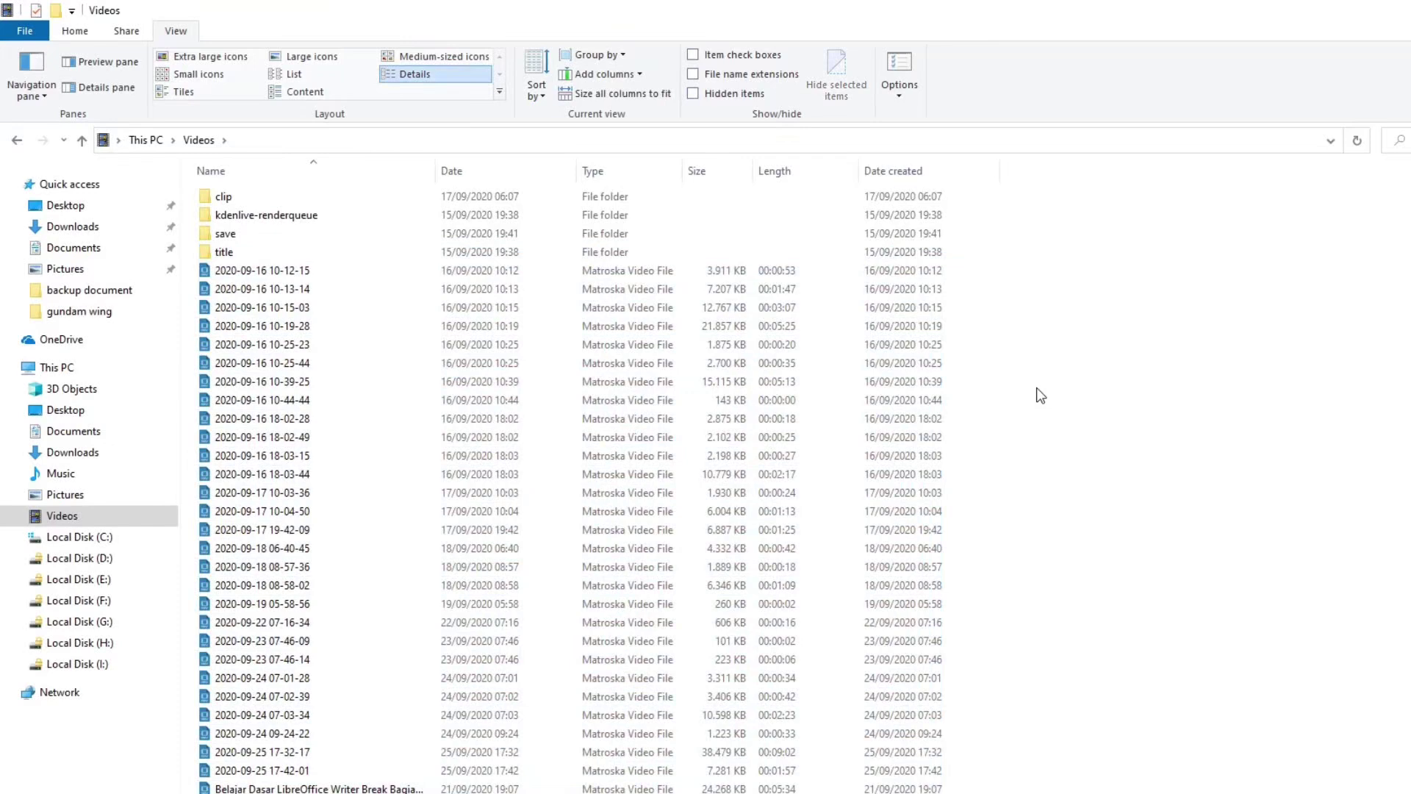
pyautogui.click(390, 289)
pyautogui.keyDown('ctrl'); pyautogui.click(376, 327); pyautogui.keyUp('ctrl')
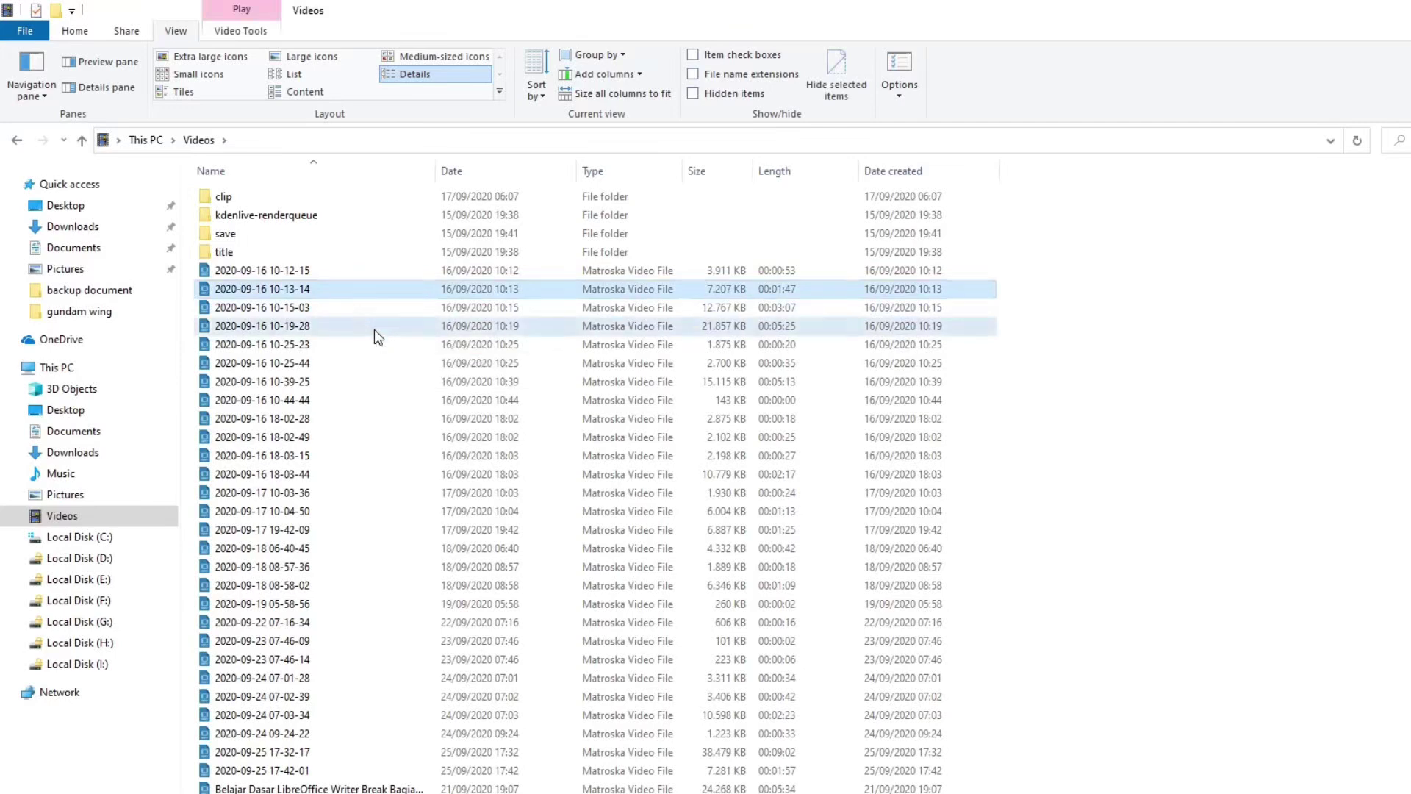
pyautogui.keyDown('ctrl'); pyautogui.click(364, 364); pyautogui.keyUp('ctrl')
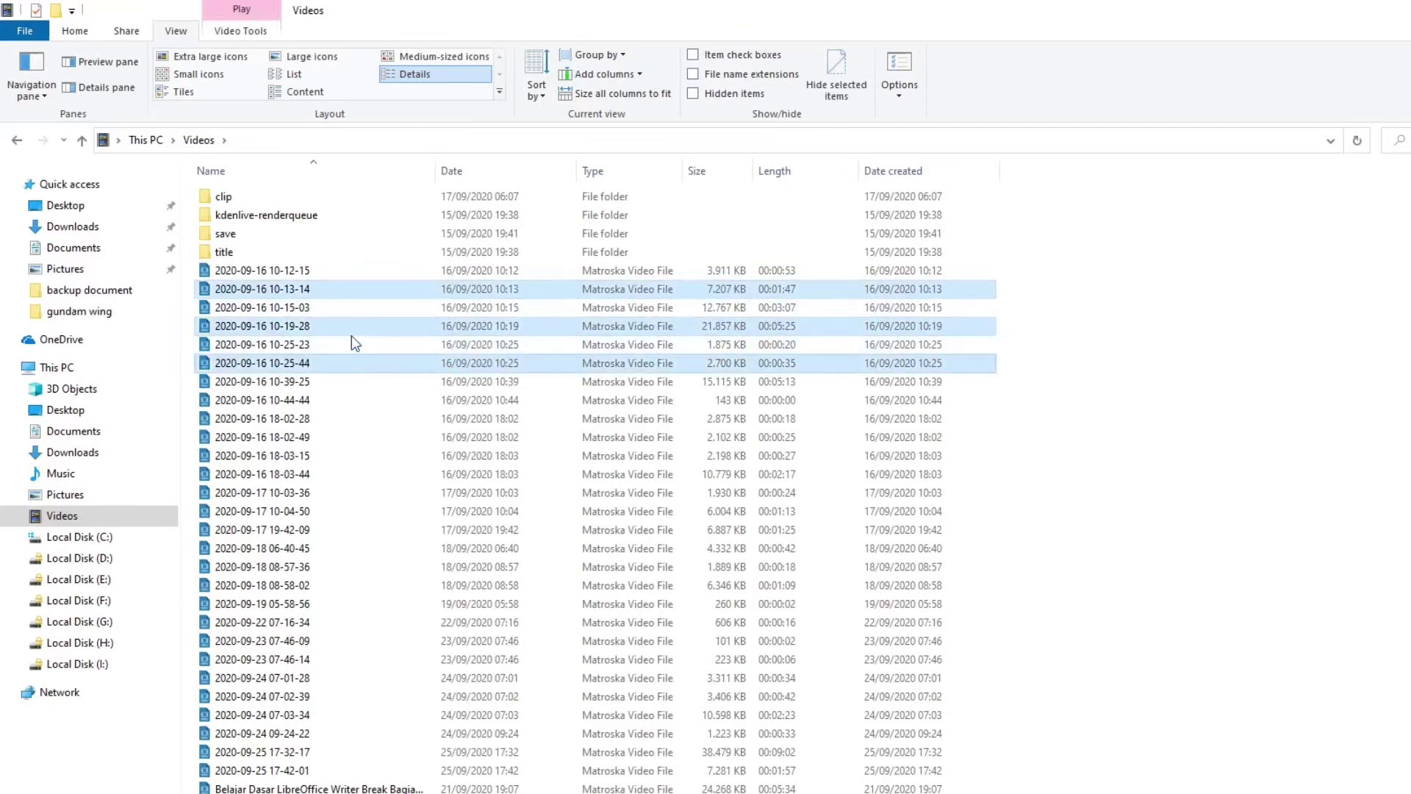
pyautogui.keyDown('ctrl'); pyautogui.click(330, 253); pyautogui.keyUp('ctrl')
pyautogui.keyDown('ctrl'); pyautogui.click(324, 235); pyautogui.keyUp('ctrl')
pyautogui.keyDown('ctrl'); pyautogui.click(321, 219); pyautogui.keyUp('ctrl')
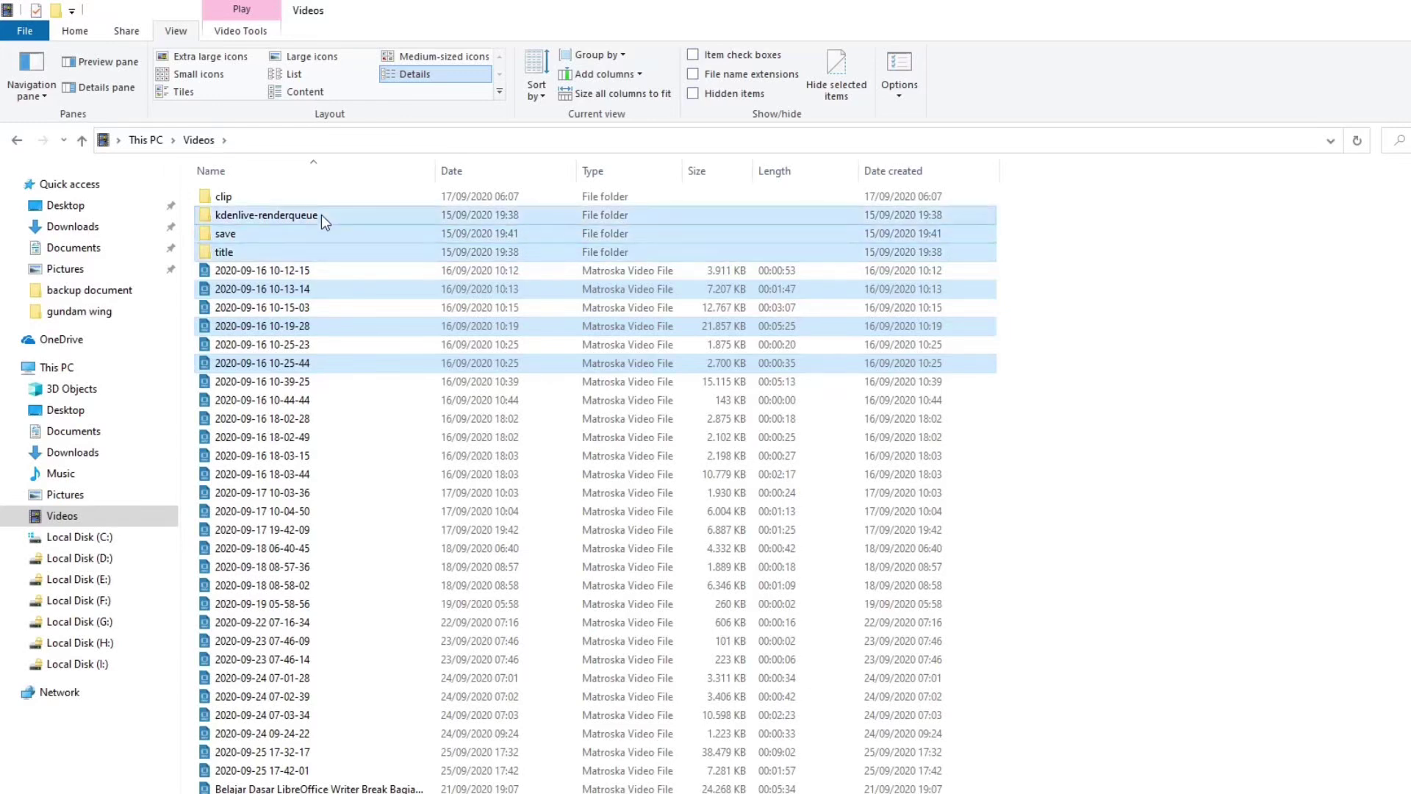
pyautogui.keyDown('ctrl'); pyautogui.click(319, 202); pyautogui.keyUp('ctrl')
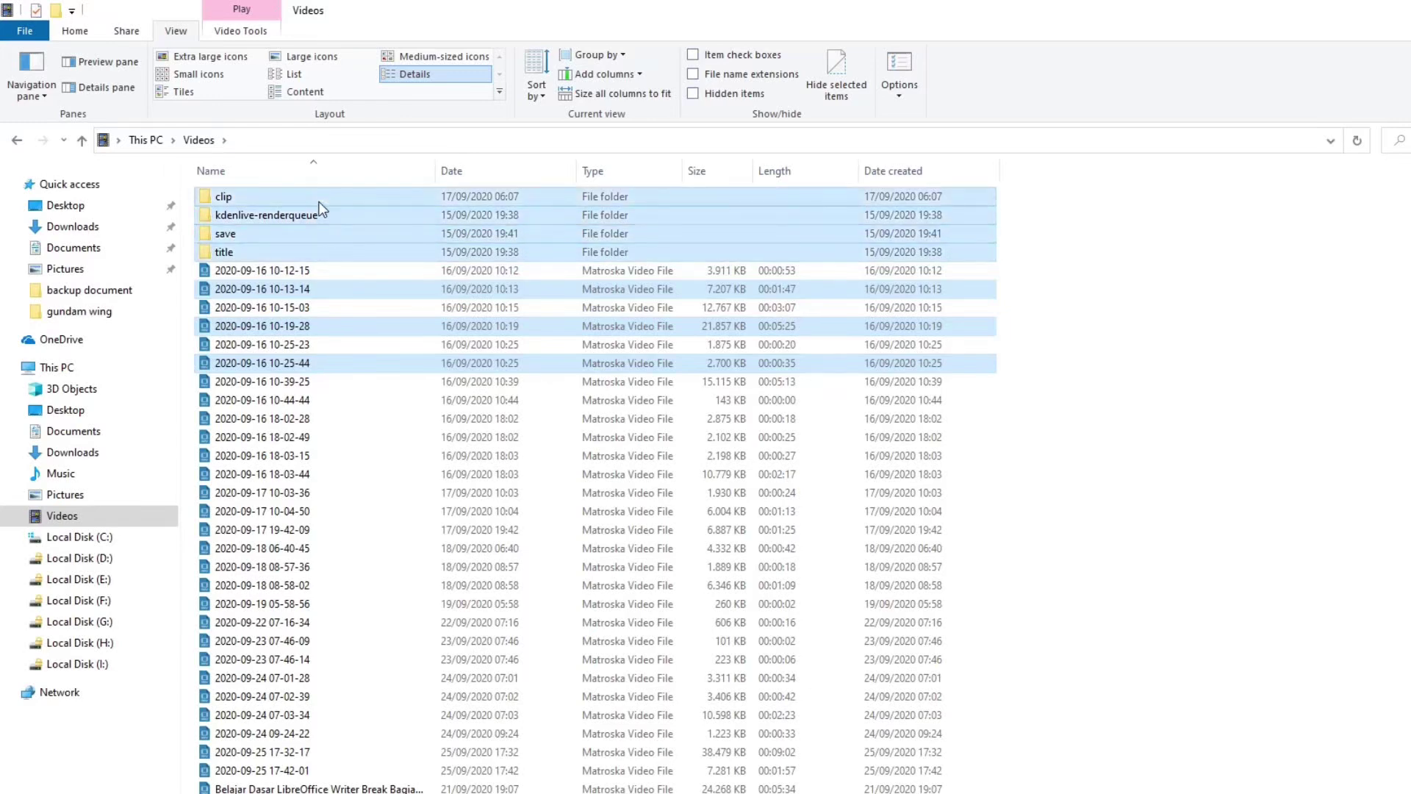
pyautogui.keyDown('ctrl'); pyautogui.click(315, 271); pyautogui.keyUp('ctrl')
pyautogui.keyDown('ctrl'); pyautogui.click(320, 308); pyautogui.keyUp('ctrl')
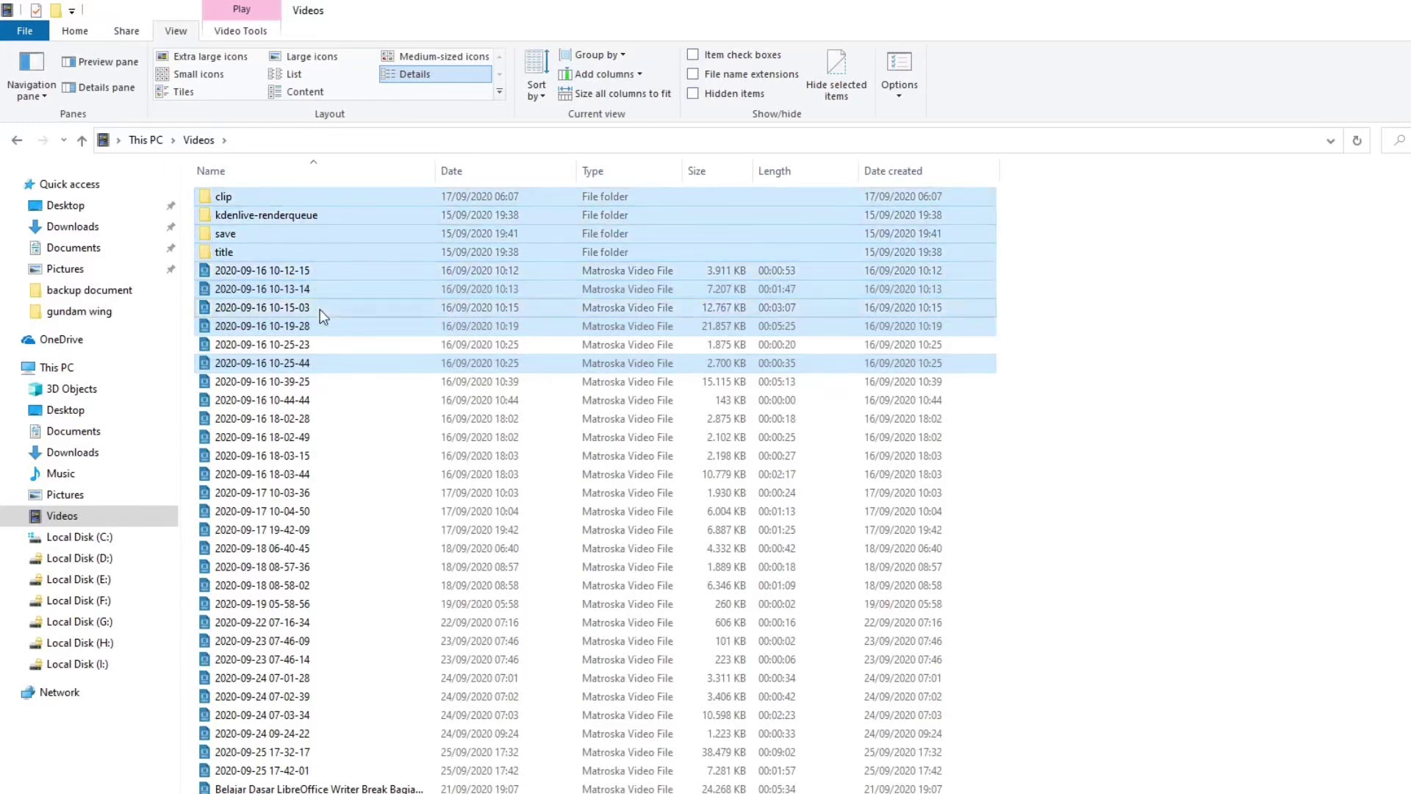
pyautogui.keyDown('ctrl'); pyautogui.click(324, 344); pyautogui.keyUp('ctrl')
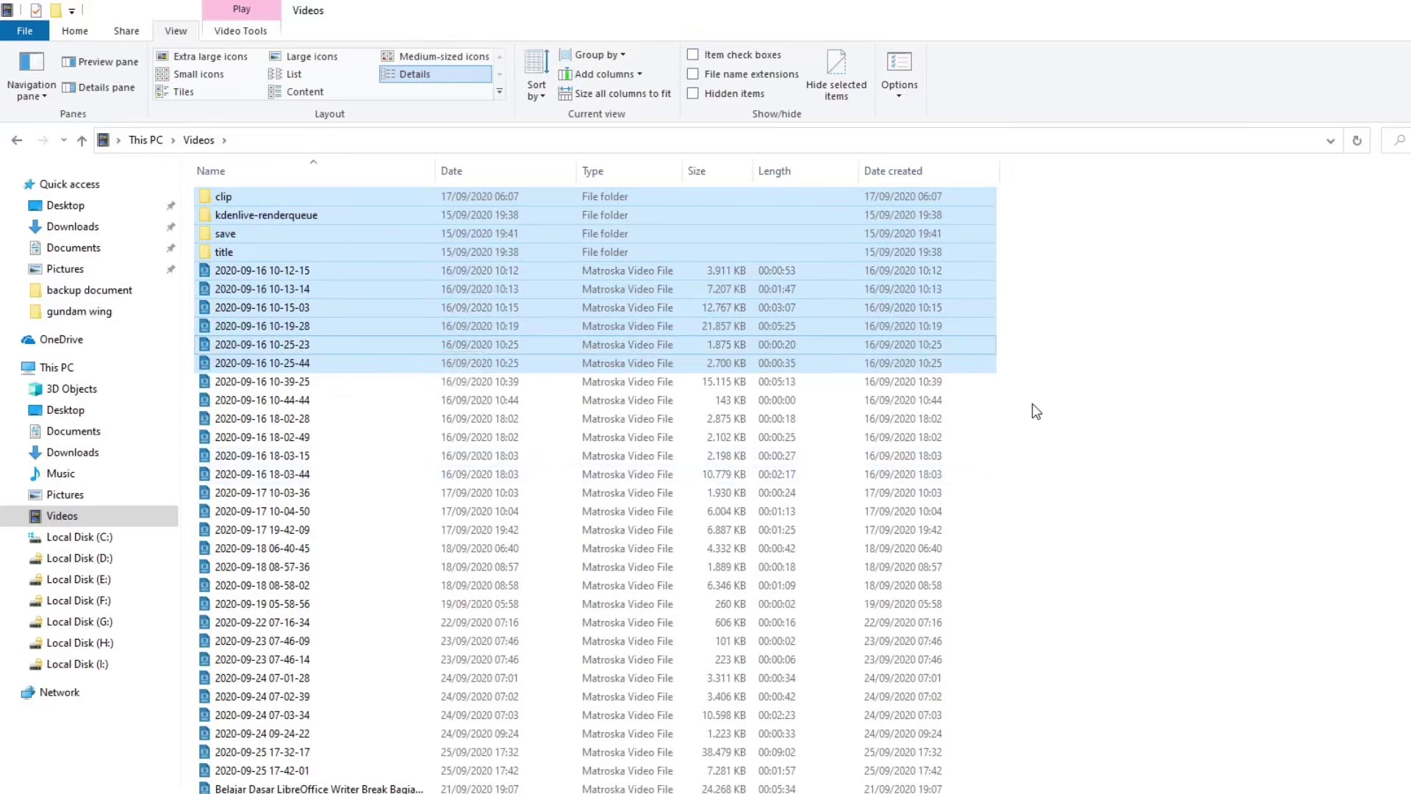
pyautogui.moveTo(1032, 404); pyautogui.dragTo(908, 743)
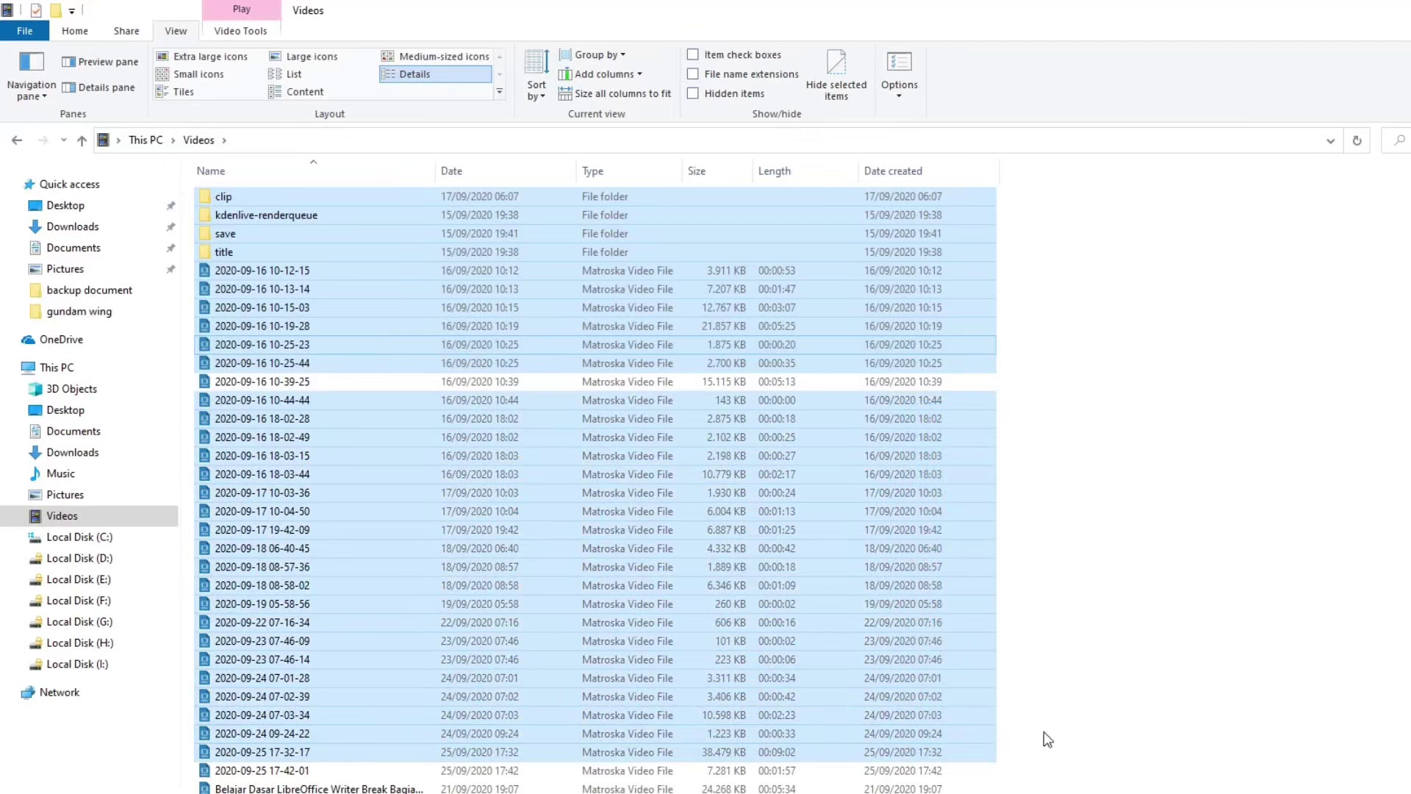
pyautogui.moveTo(1043, 730); pyautogui.dragTo(929, 514)
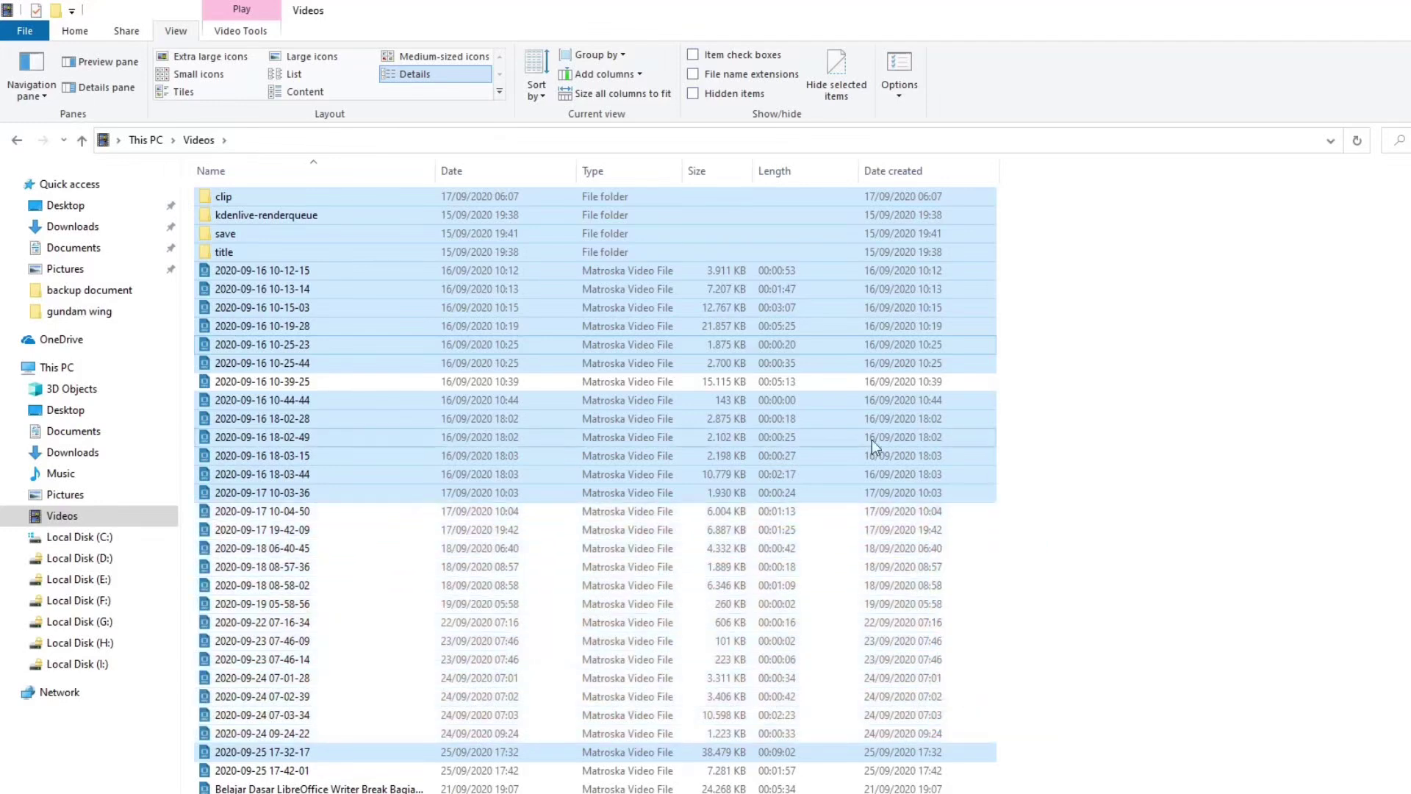
pyautogui.keyDown('ctrl'); pyautogui.click(870, 325); pyautogui.keyUp('ctrl')
pyautogui.keyDown('ctrl'); pyautogui.click(868, 288); pyautogui.keyUp('ctrl')
pyautogui.keyDown('ctrl'); pyautogui.click(857, 251); pyautogui.keyUp('ctrl')
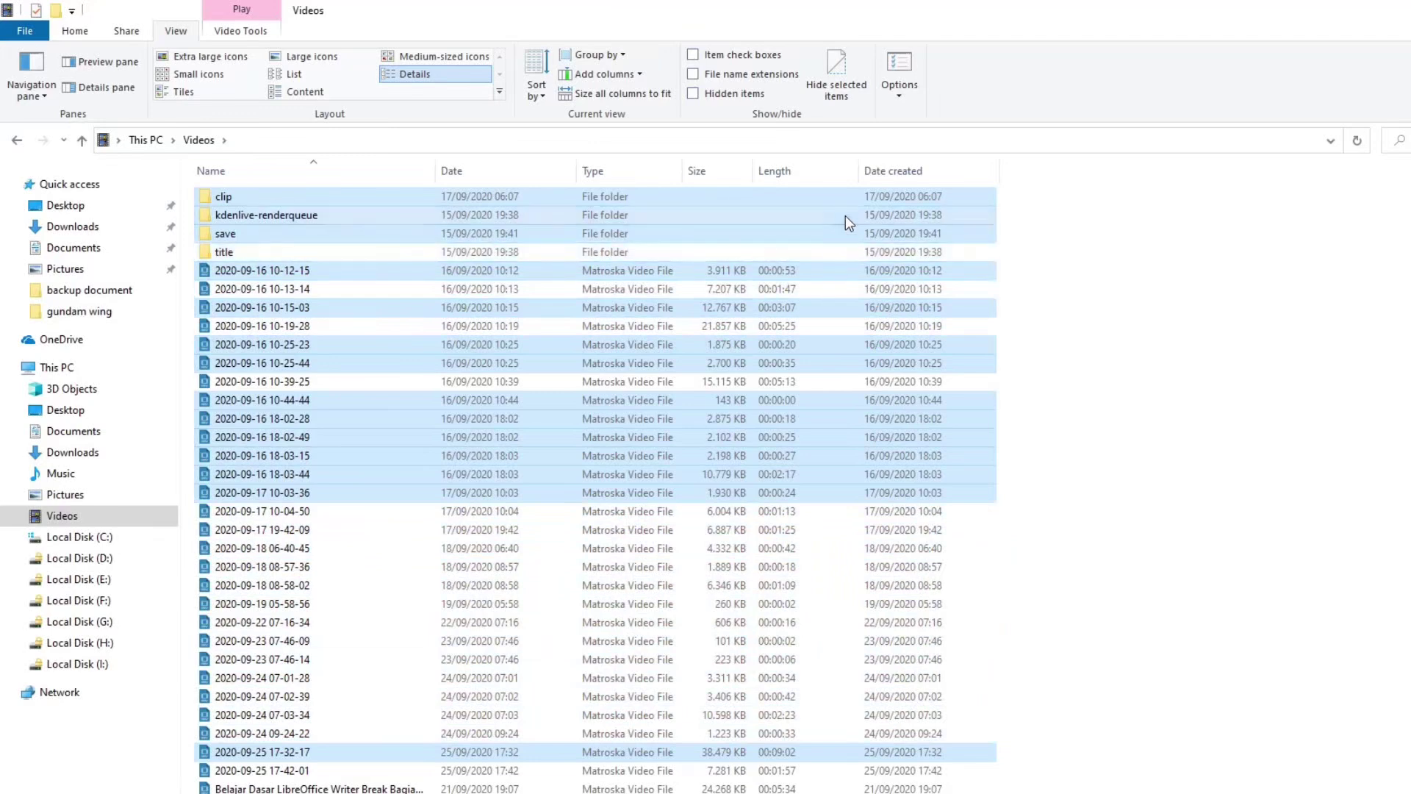
pyautogui.keyDown('ctrl'); pyautogui.click(845, 194); pyautogui.keyUp('ctrl')
pyautogui.keyDown('ctrl'); pyautogui.click(836, 257); pyautogui.keyUp('ctrl')
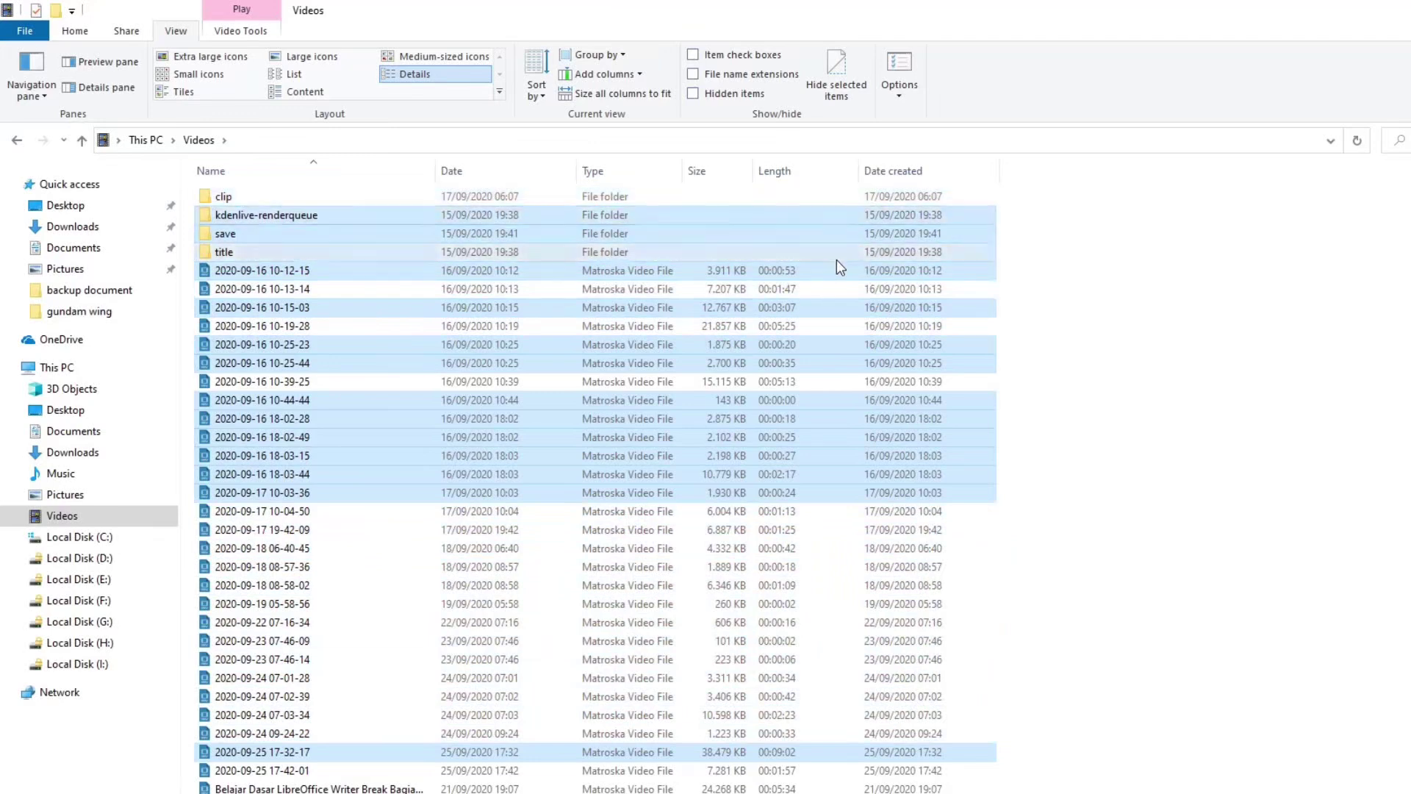
pyautogui.moveTo(1083, 223); pyautogui.dragTo(749, 731)
pyautogui.moveTo(814, 210); pyautogui.dragTo(1180, 773)
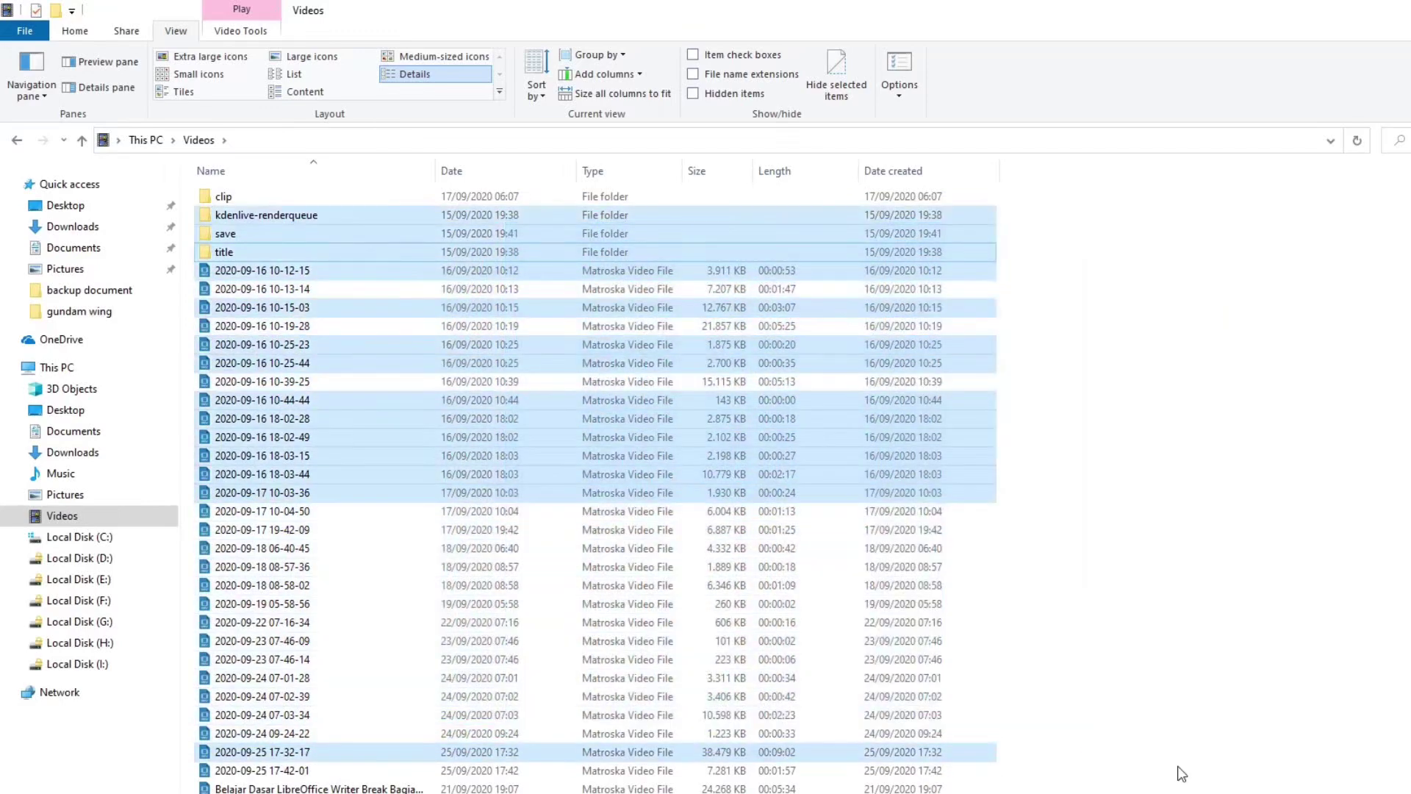
# Step: Select everything in the folder, excluding the videos with a selection box so that only the folders clip, kdenlive-renderqueue, save and title stay selected
pyautogui.click(1102, 546)
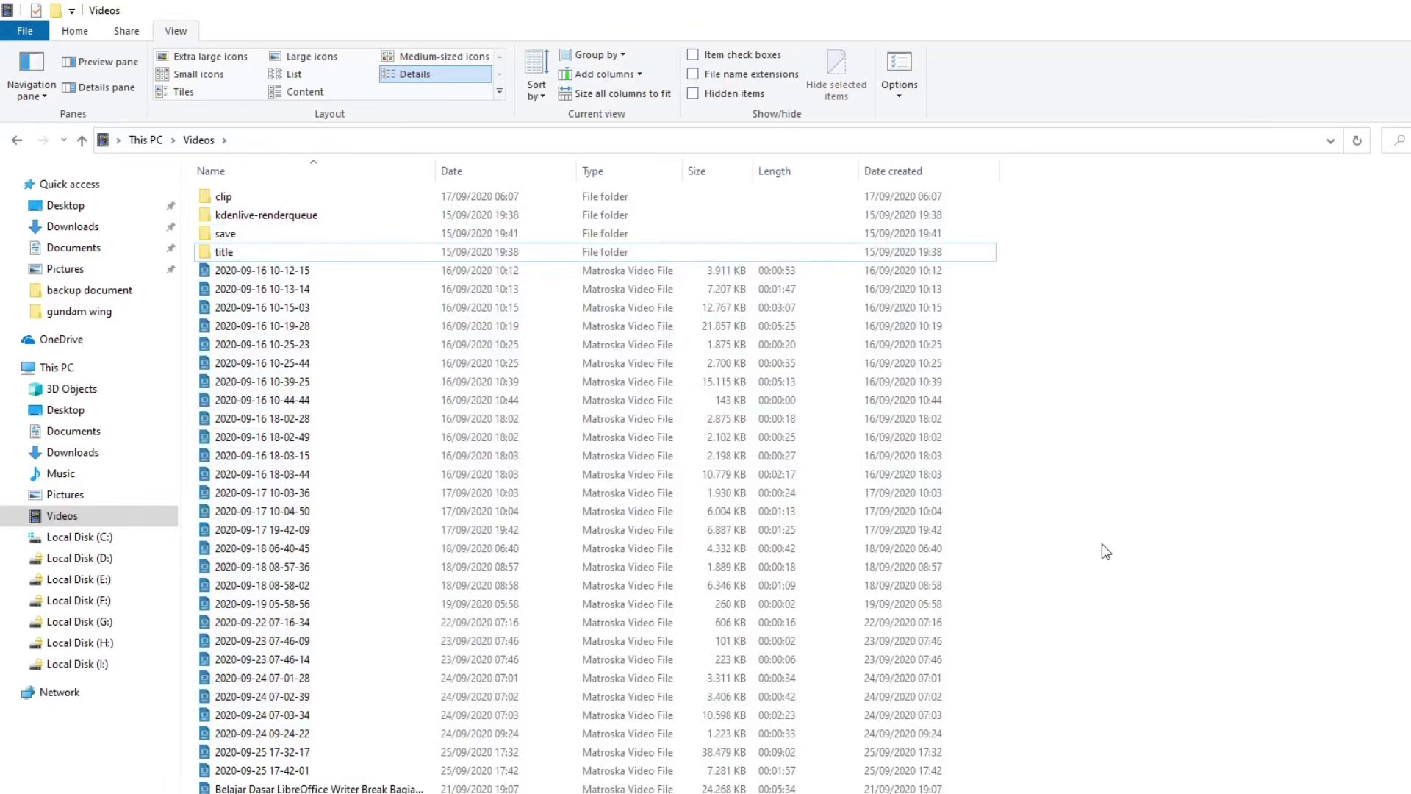
pyautogui.hotkey('ctrl', 'a')
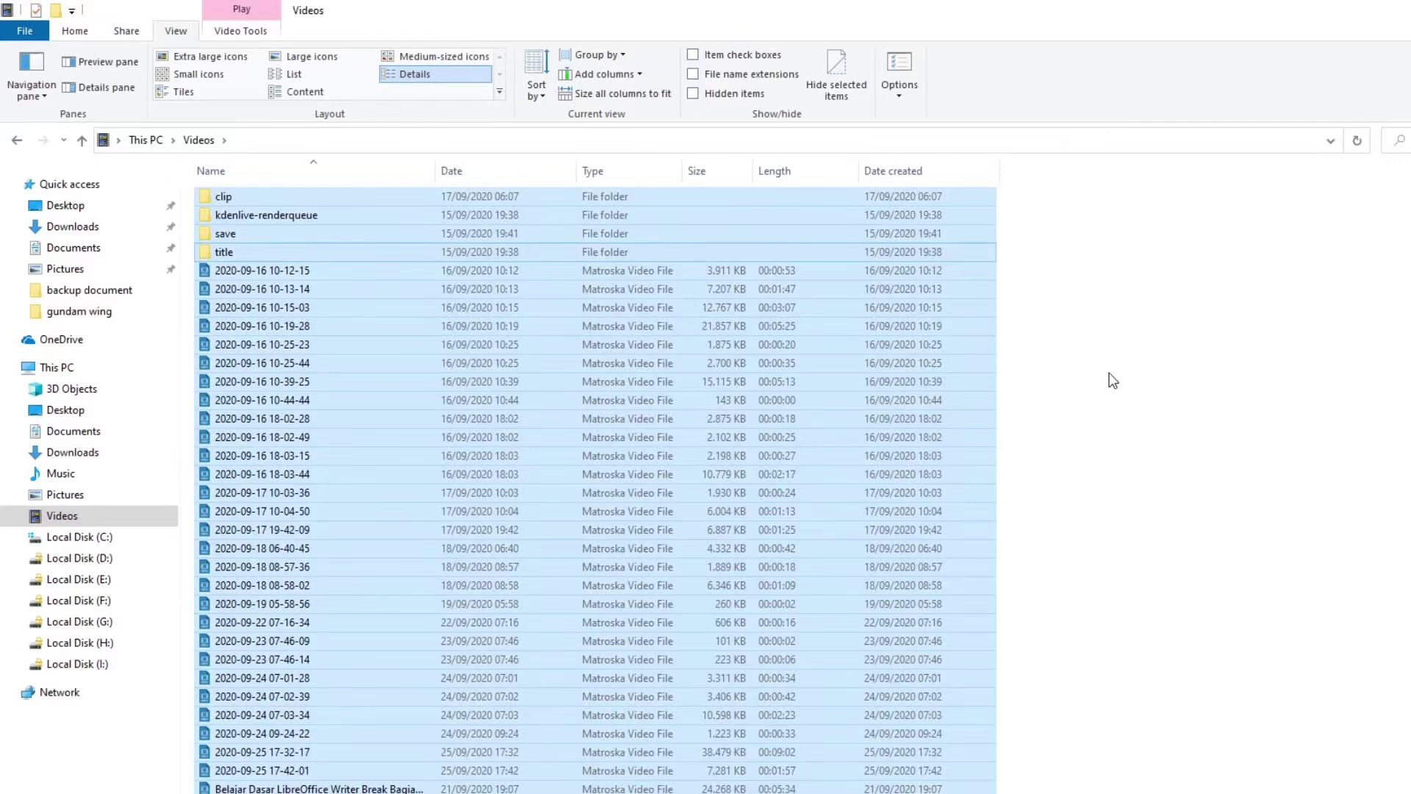
pyautogui.moveTo(1151, 277); pyautogui.dragTo(593, 789)
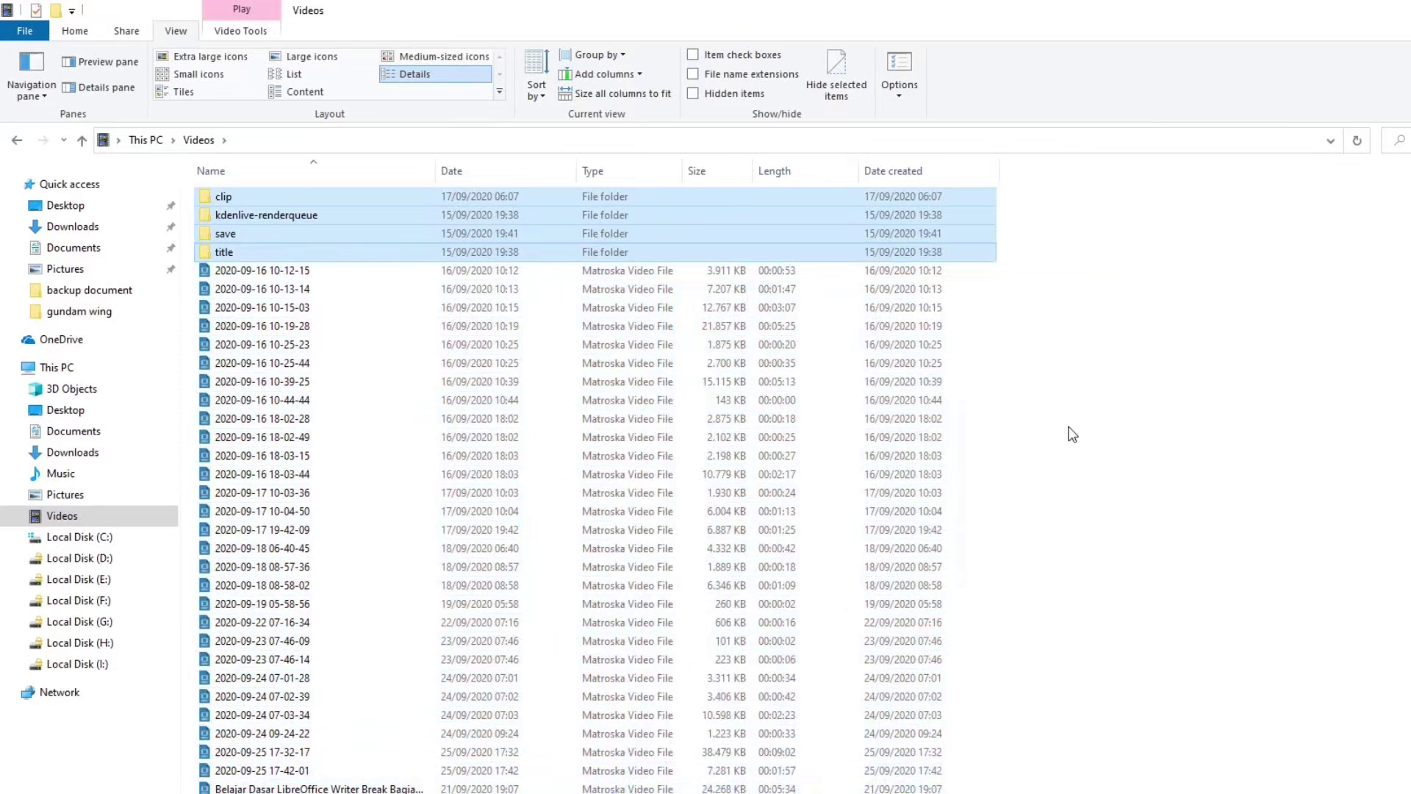
# Step: Deselect the four folders, and use the Select all and Select none commands to select and clear every item
pyautogui.click(1152, 389)
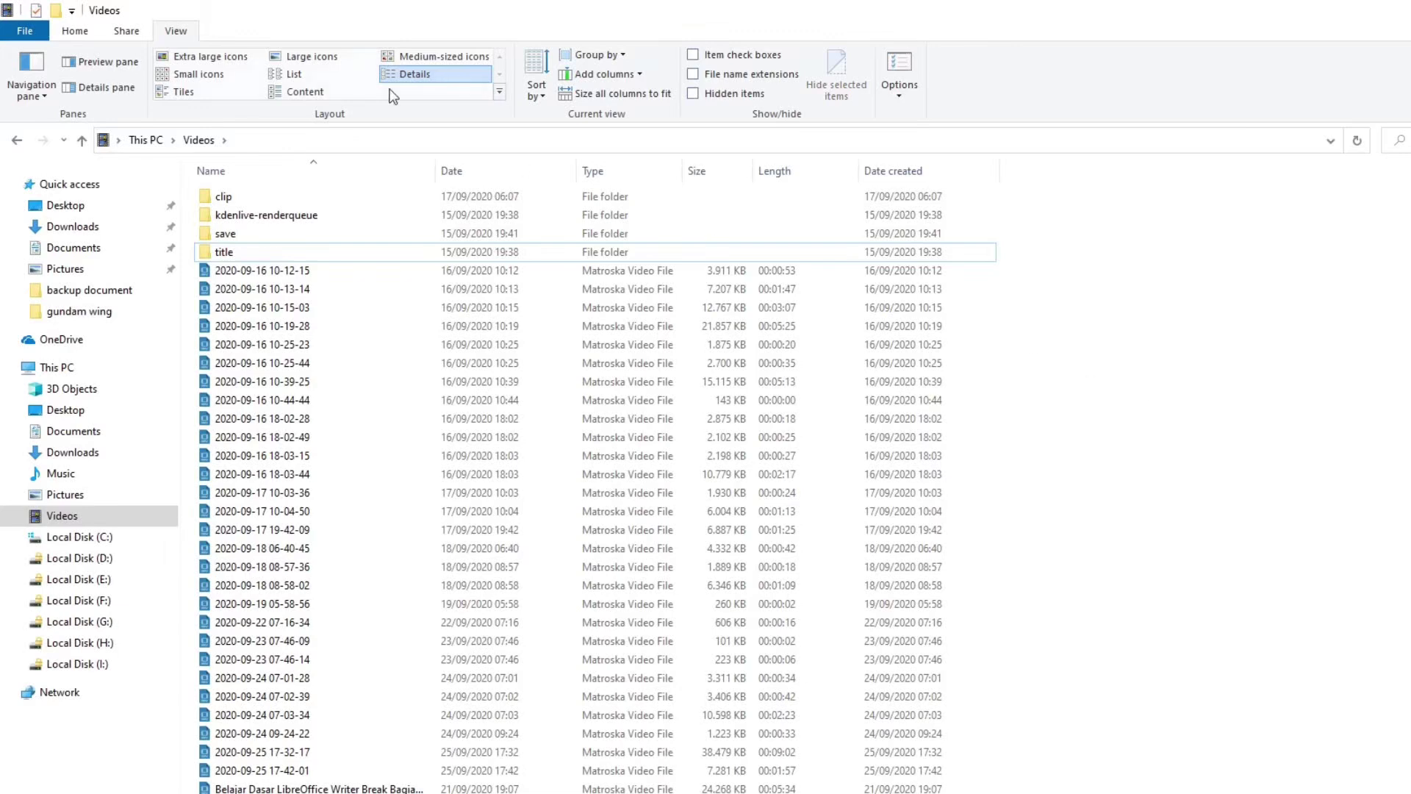
pyautogui.click(77, 30)
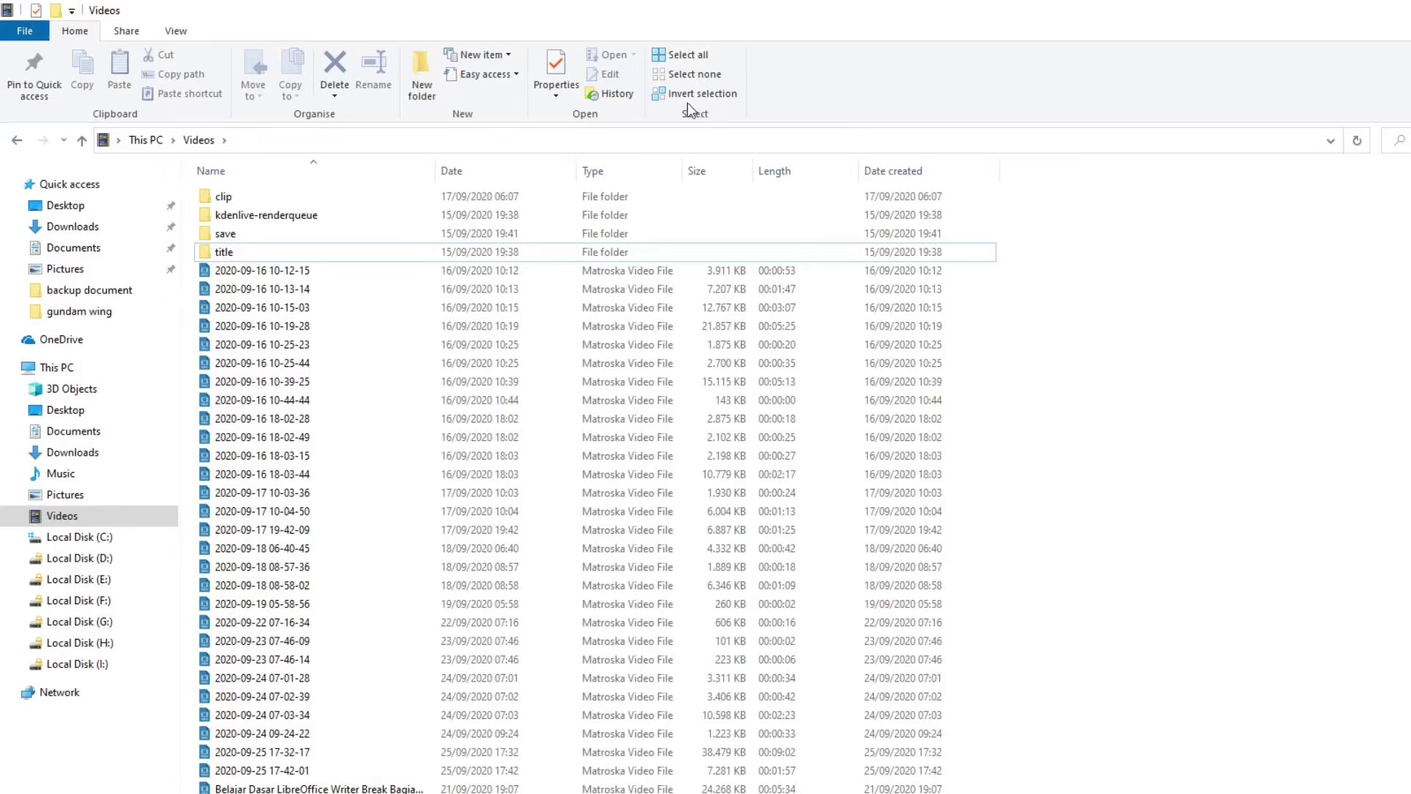
pyautogui.click(689, 54)
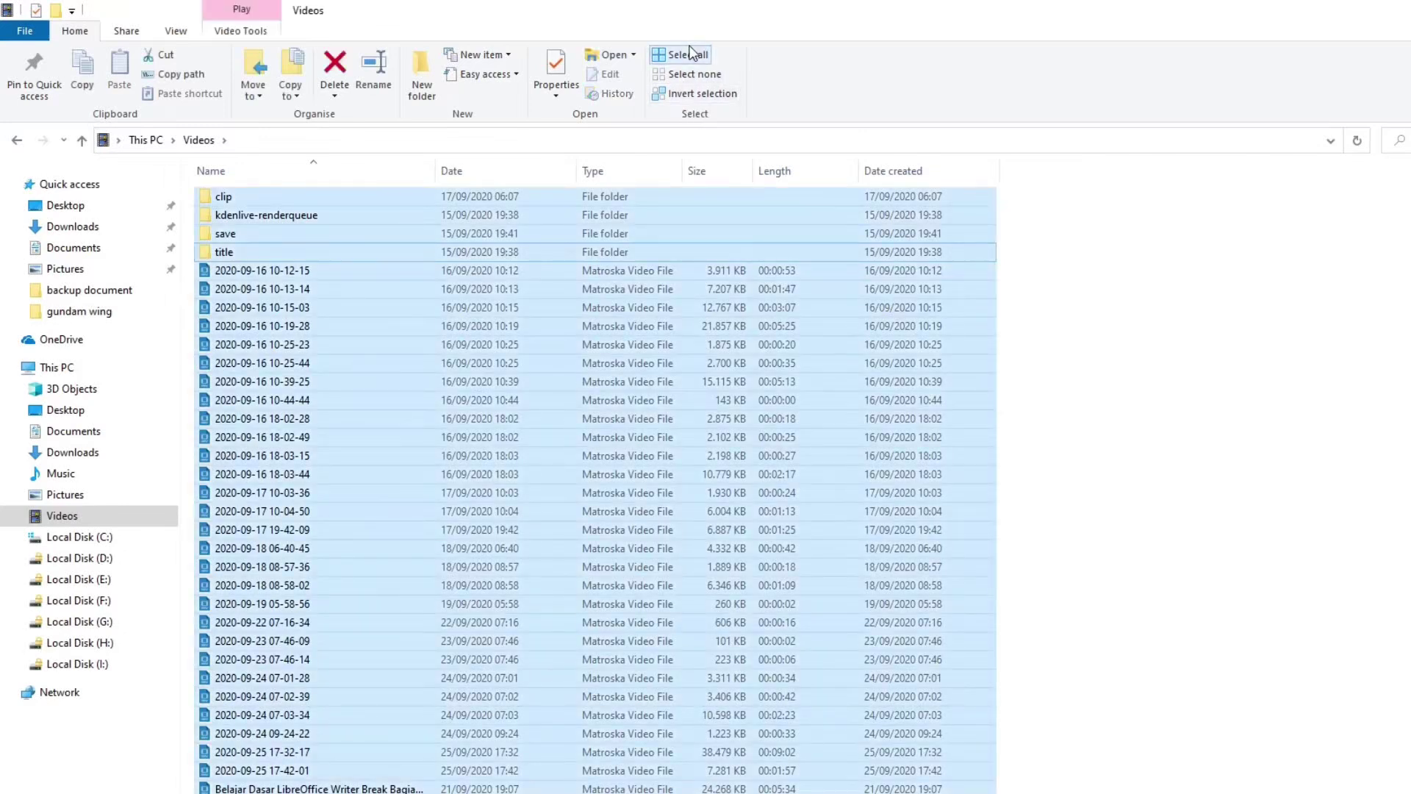
pyautogui.click(691, 76)
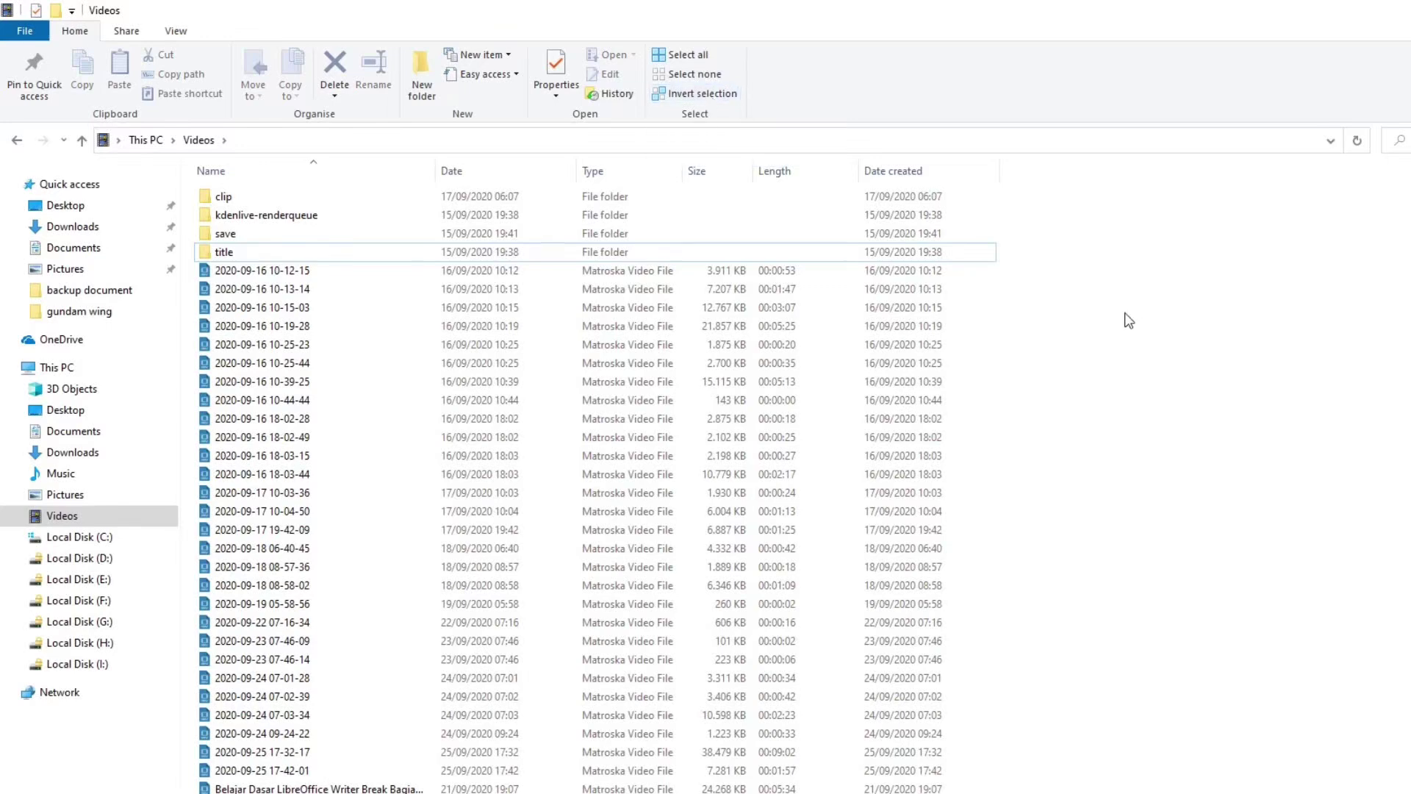
pyautogui.moveTo(1105, 287); pyautogui.dragTo(923, 335)
pyautogui.moveTo(1022, 391); pyautogui.dragTo(919, 440)
pyautogui.moveTo(1057, 471); pyautogui.dragTo(867, 555)
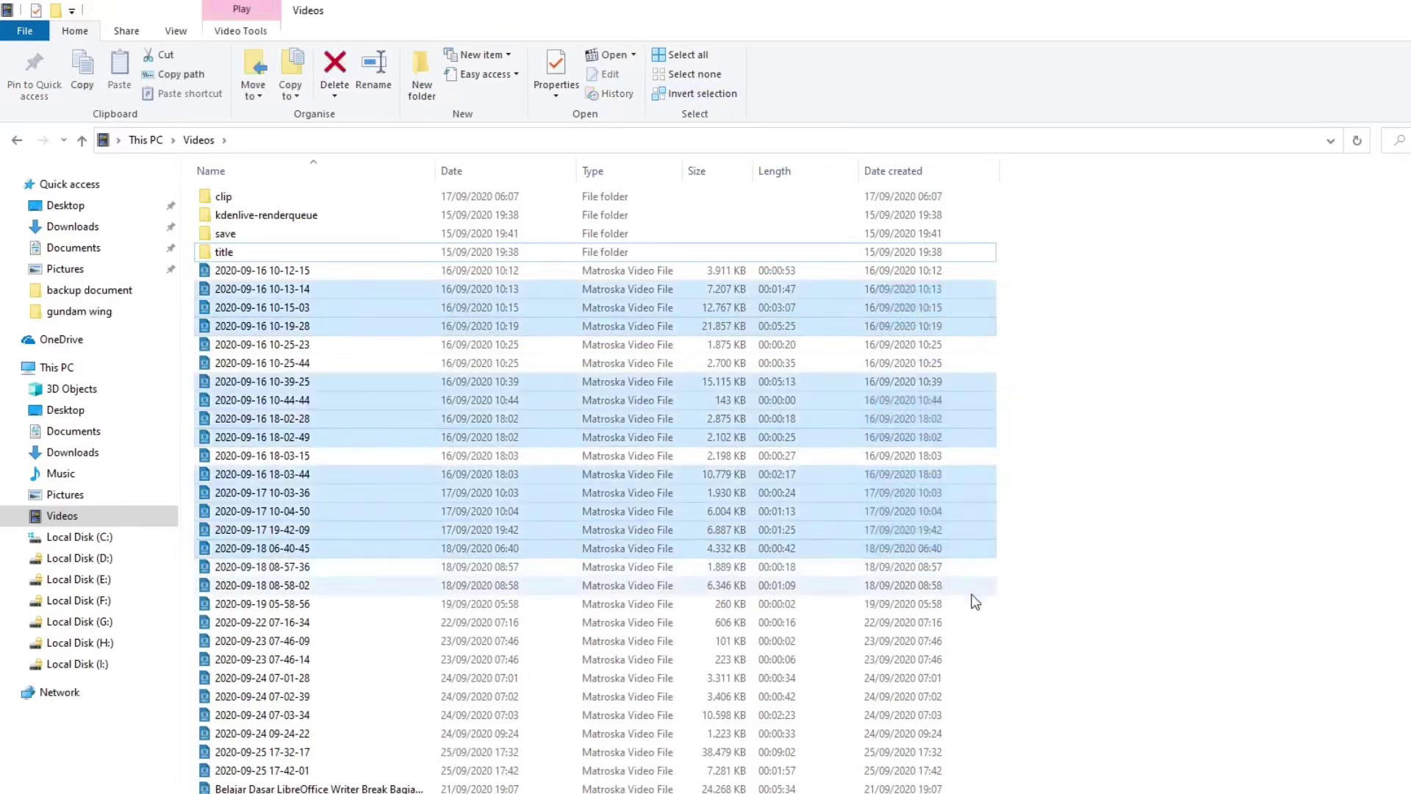
pyautogui.moveTo(994, 614); pyautogui.dragTo(856, 672)
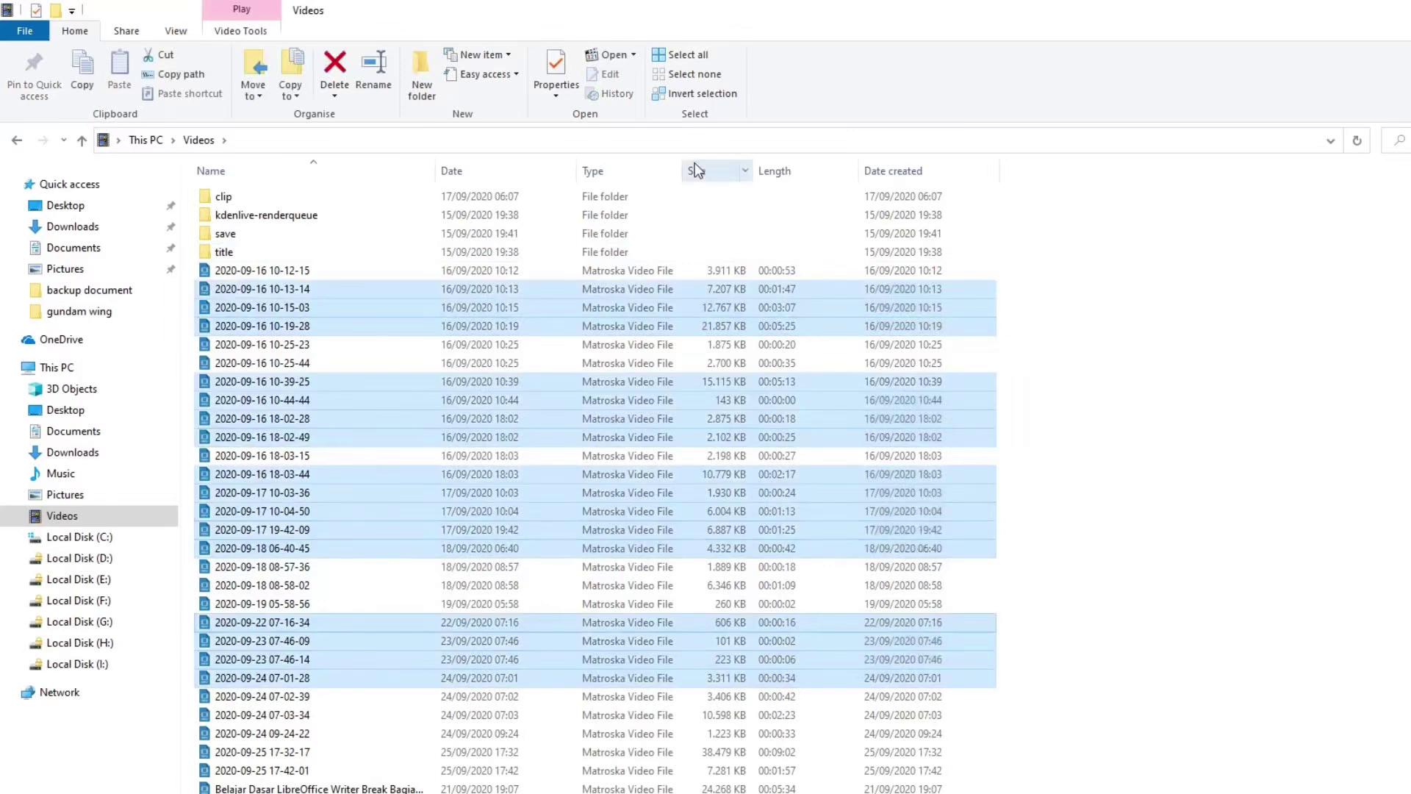
# Step: Invert the selection back and forth several times, ending with the folders and the previously unselected videos selected
pyautogui.click(695, 93)
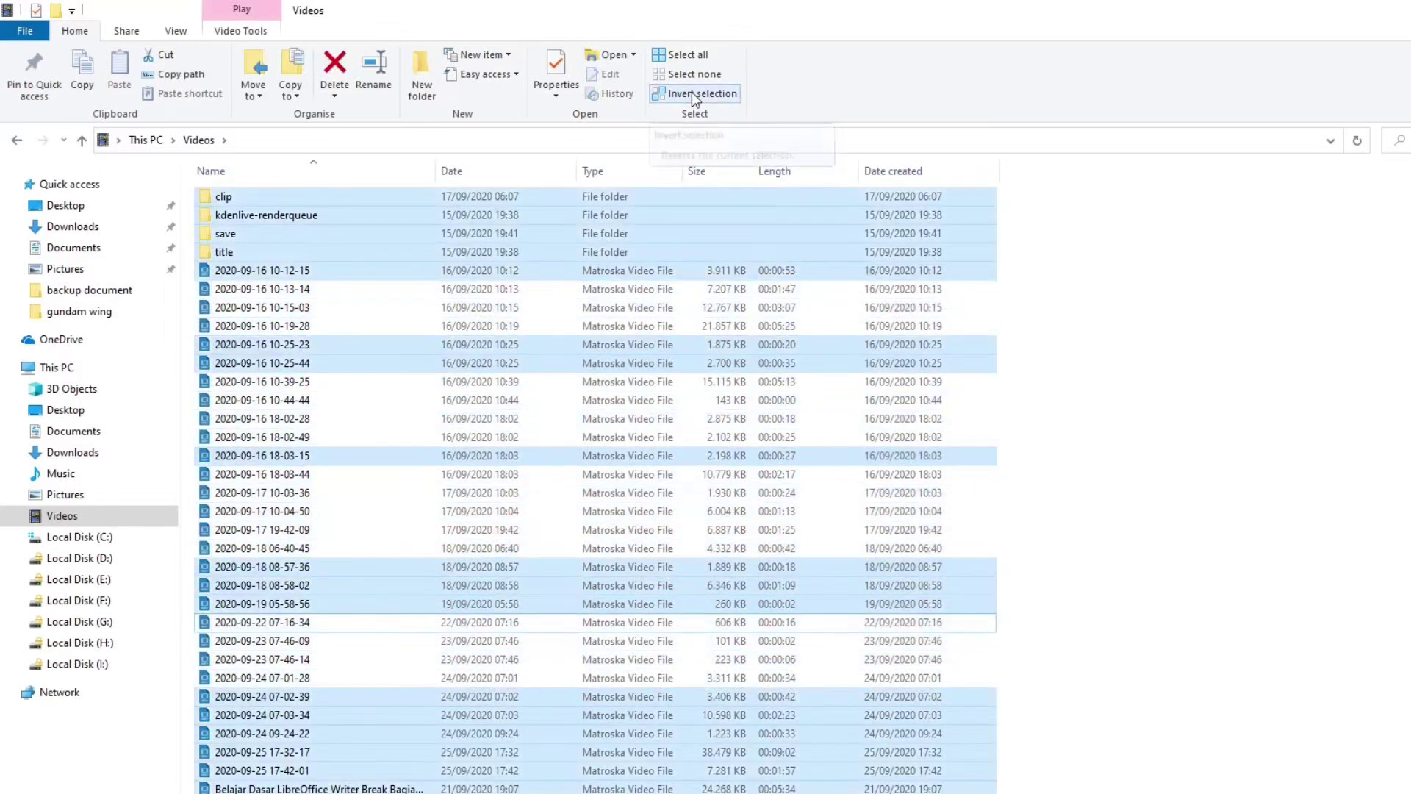
pyautogui.click(694, 93)
pyautogui.click(695, 93)
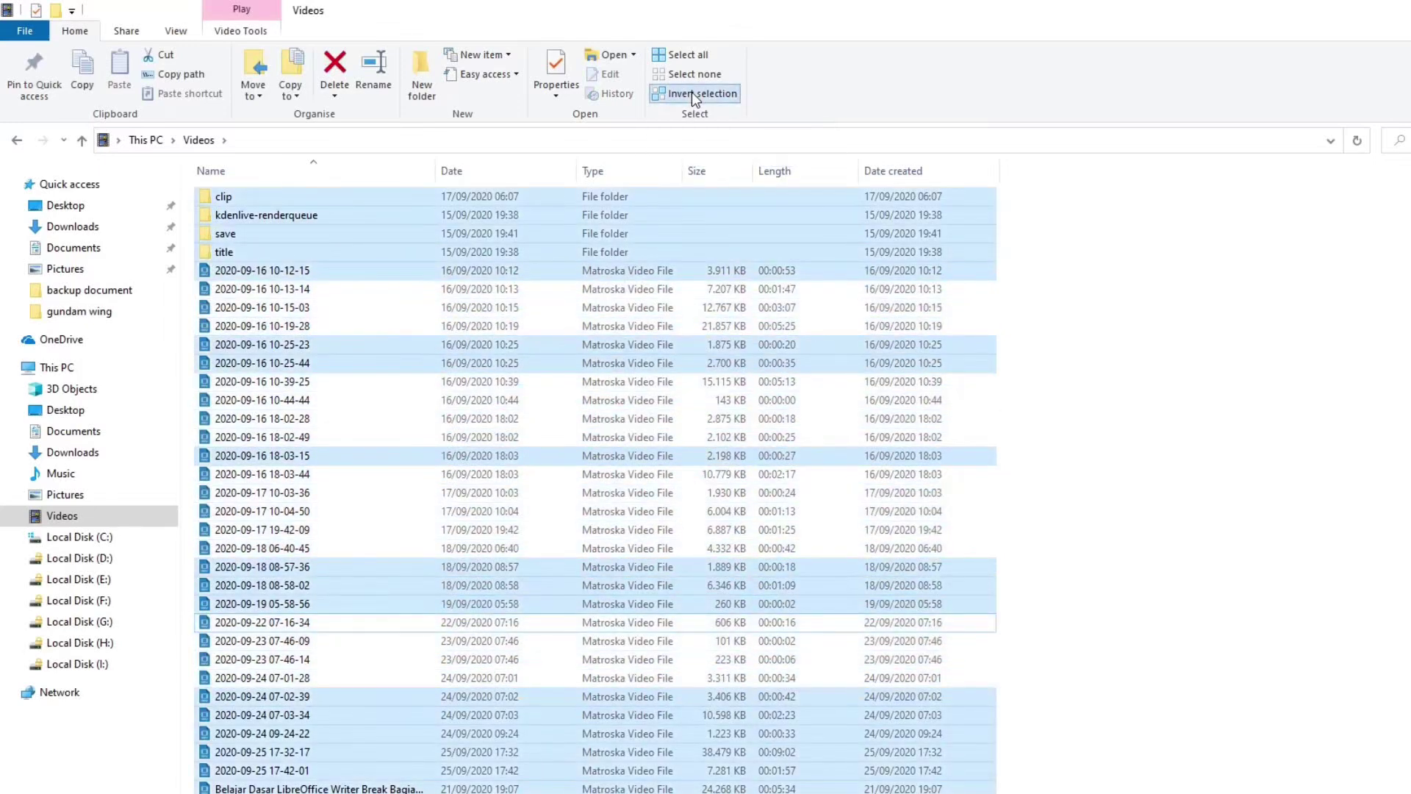
pyautogui.click(695, 93)
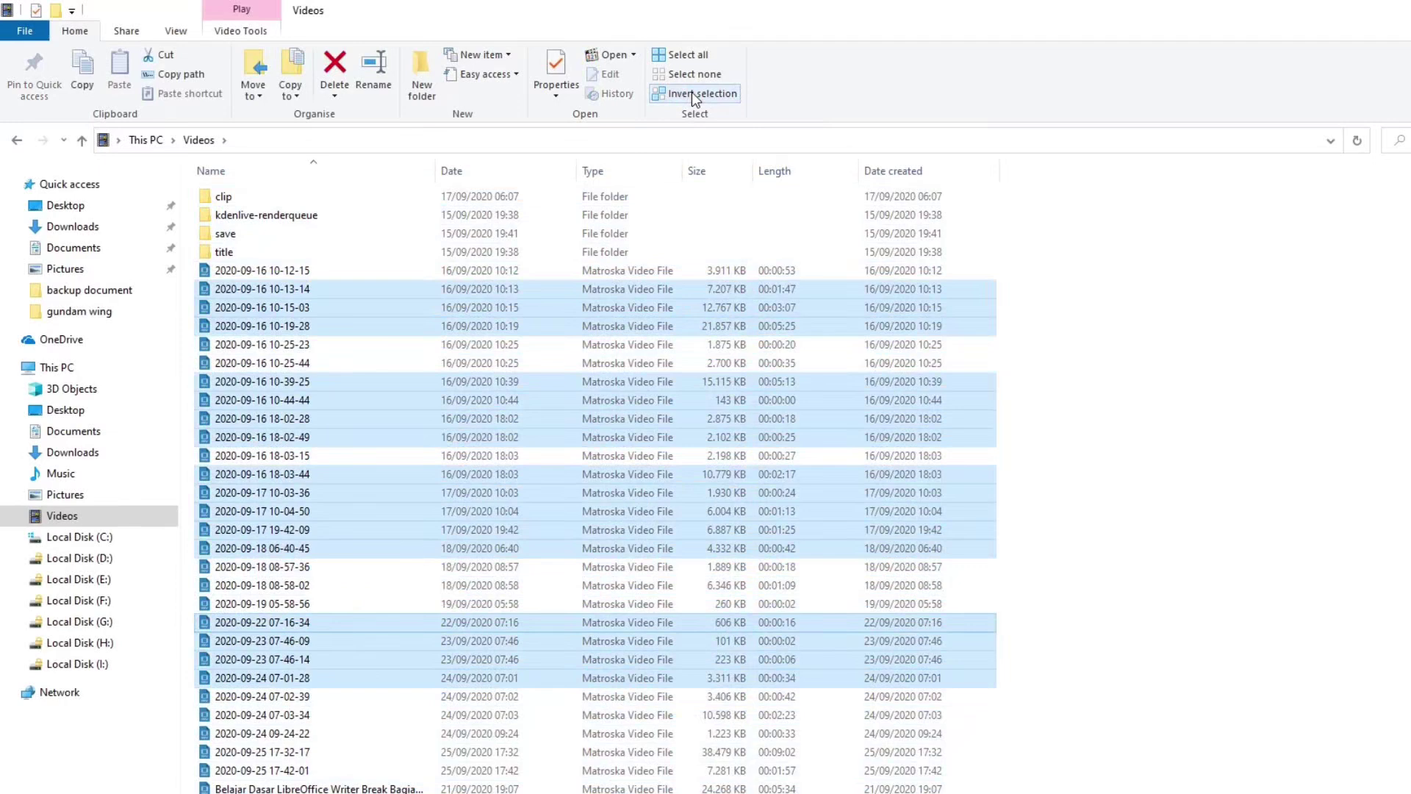
pyautogui.click(695, 93)
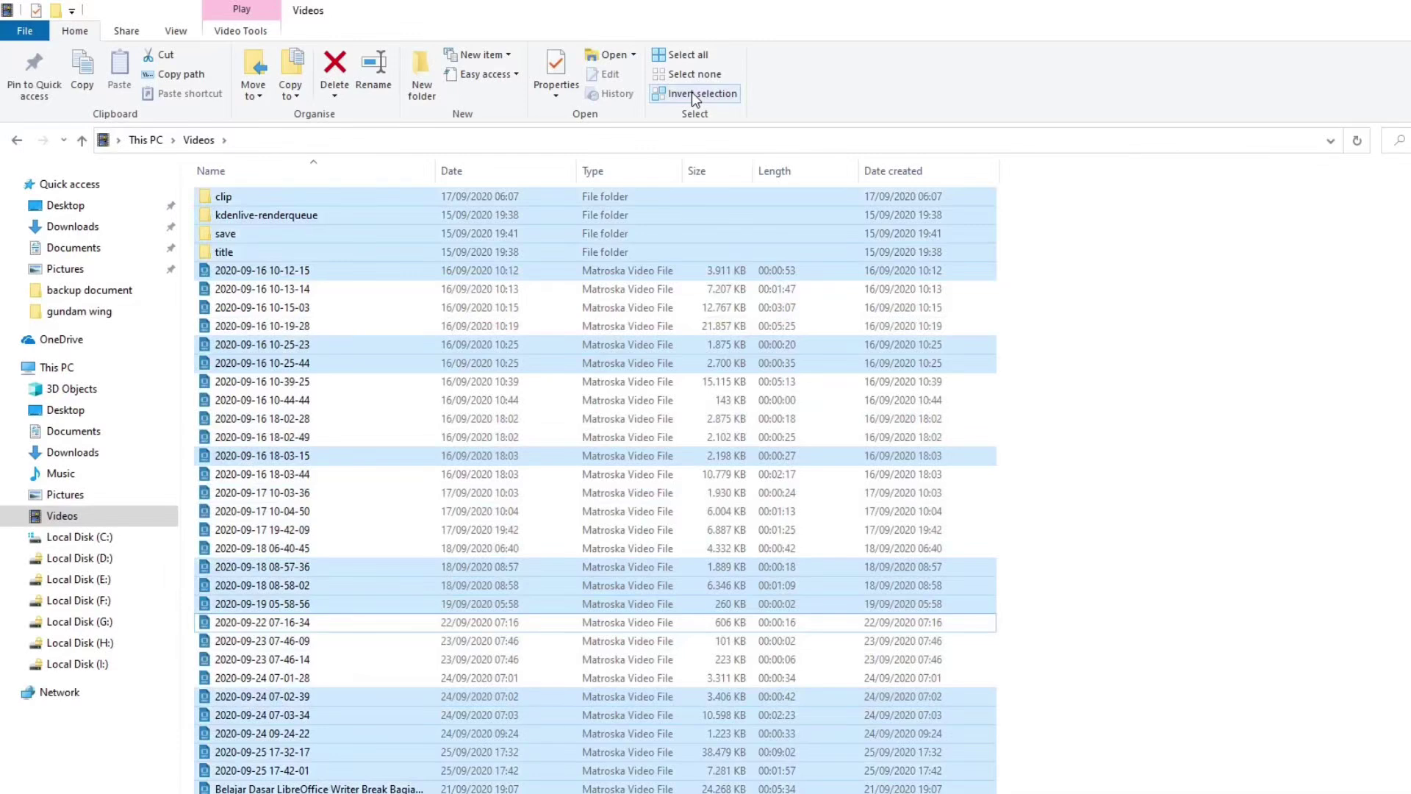